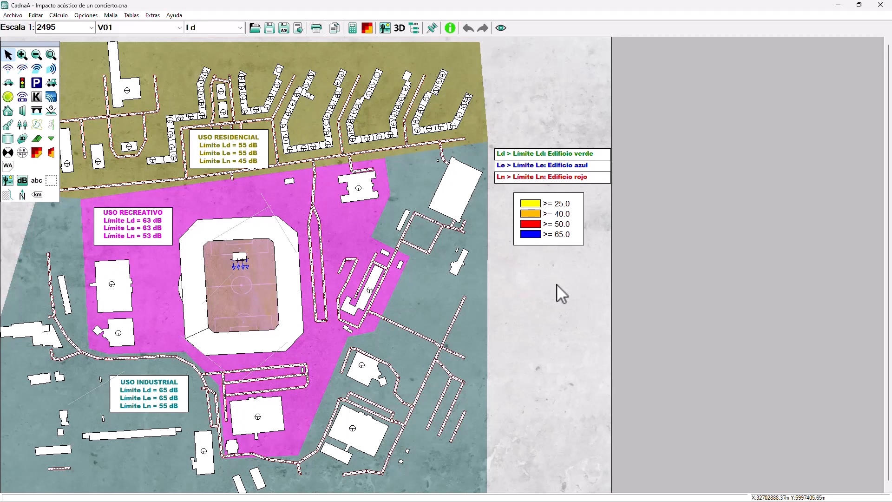
# Examine the noise limit labels of the residential, recreational and industrial zones on the map
pyautogui.click(225, 171)
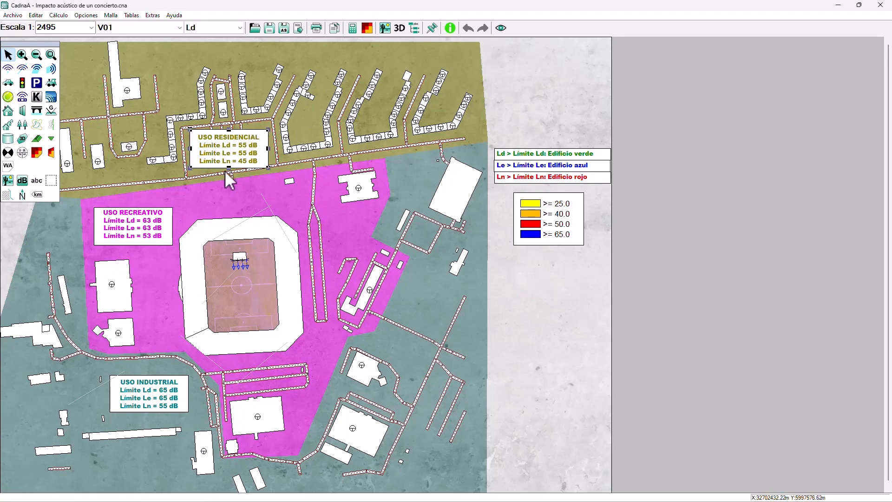
pyautogui.click(165, 210)
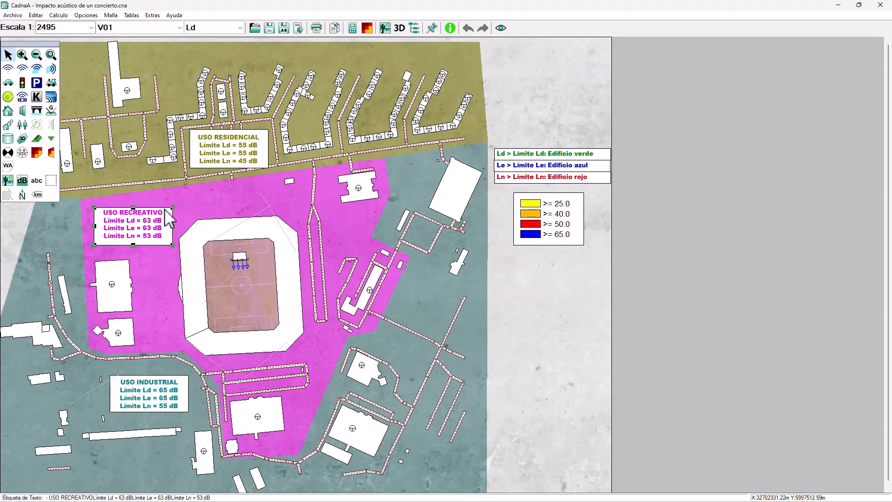
pyautogui.click(170, 383)
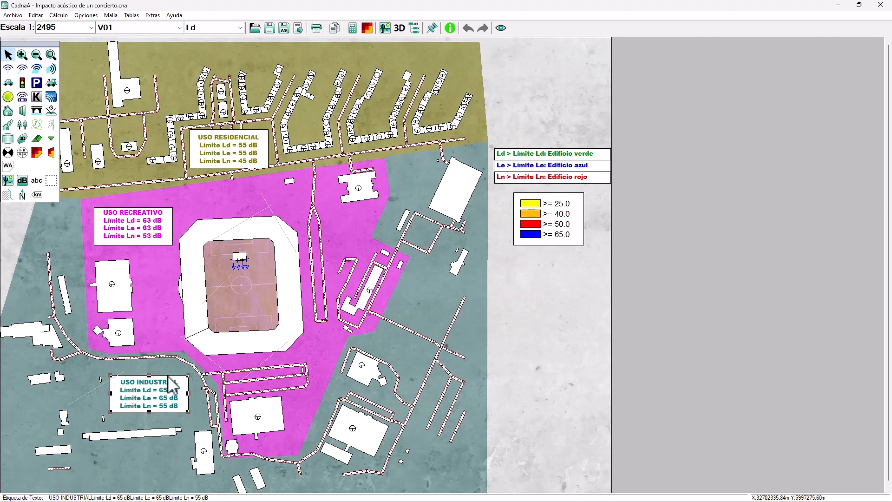
# Review the limit values defined for the residential, industrial and recreational land uses
pyautogui.click(87, 15)
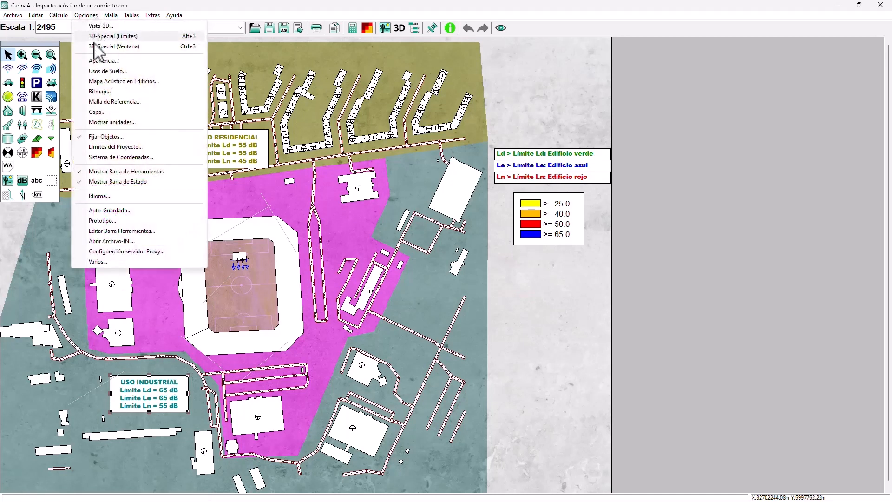
pyautogui.click(122, 71)
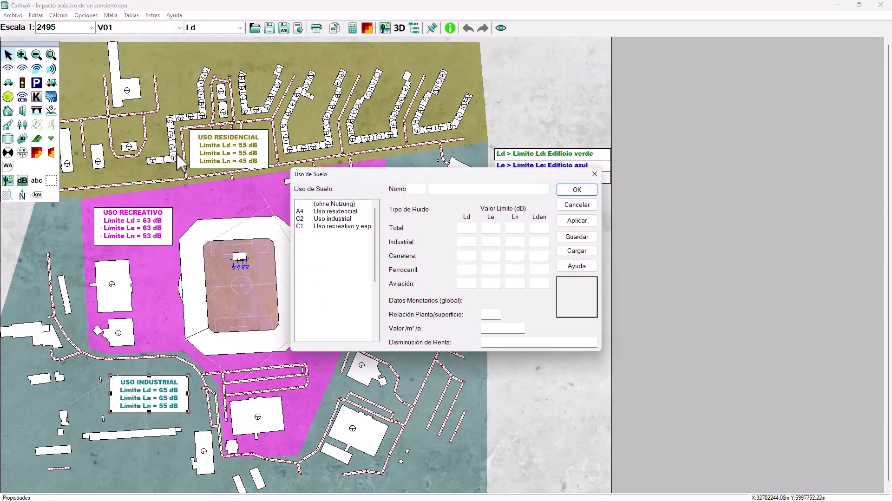
pyautogui.click(323, 212)
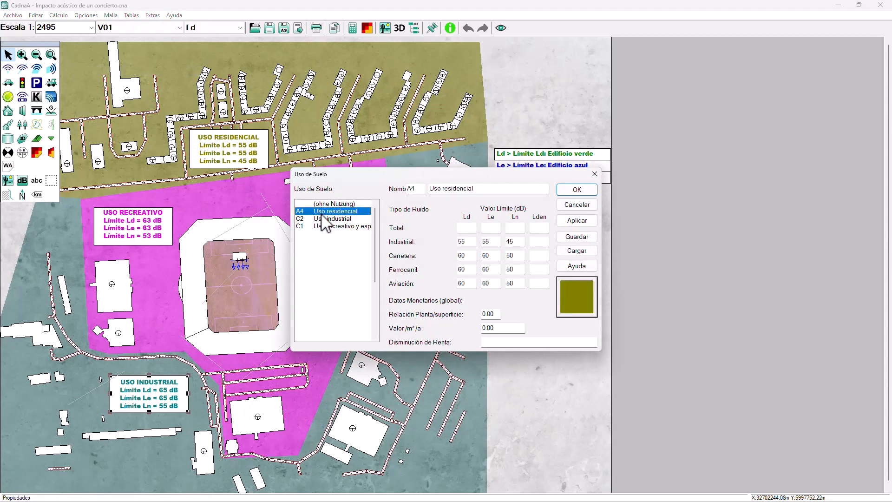
pyautogui.click(327, 220)
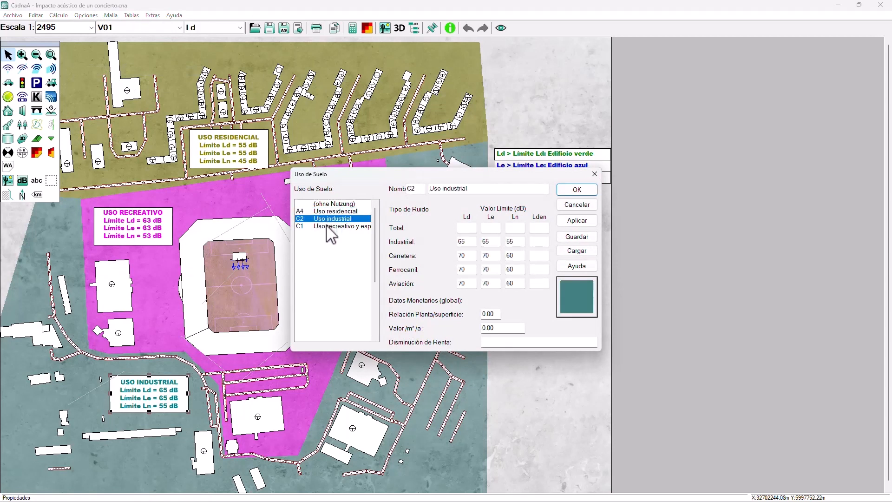
pyautogui.click(331, 228)
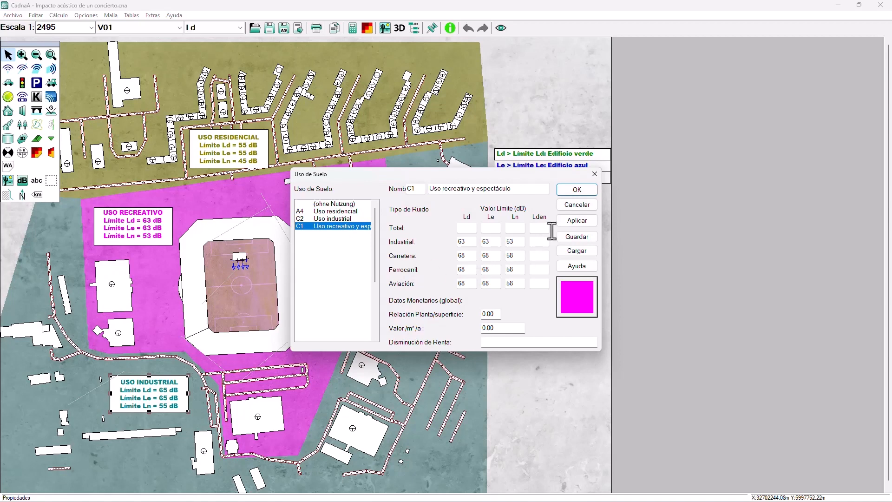
pyautogui.click(580, 190)
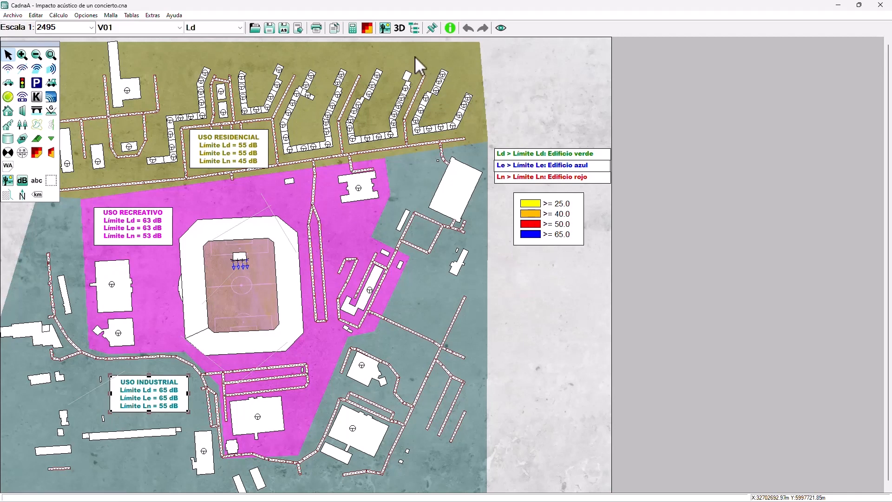
# In the 3D view, inspect the directivity and rotation angles of the stage's Box_L_Superior point source
pyautogui.click(399, 29)
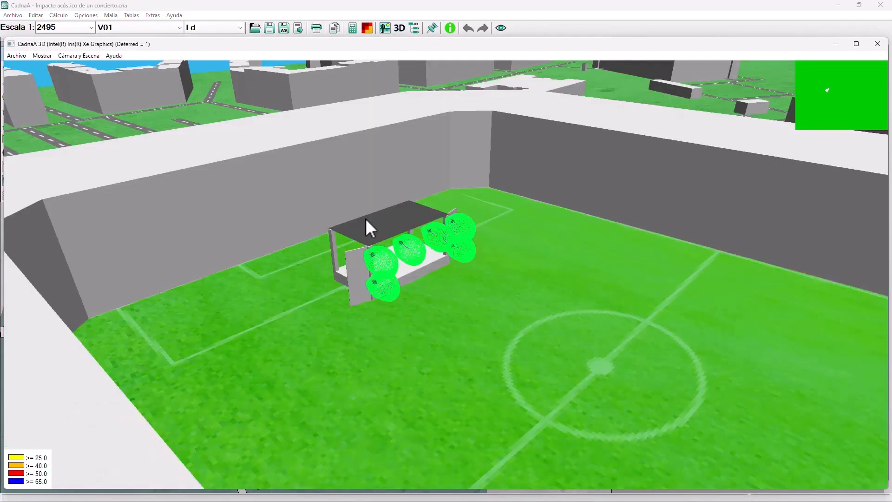
pyautogui.doubleClick(373, 252)
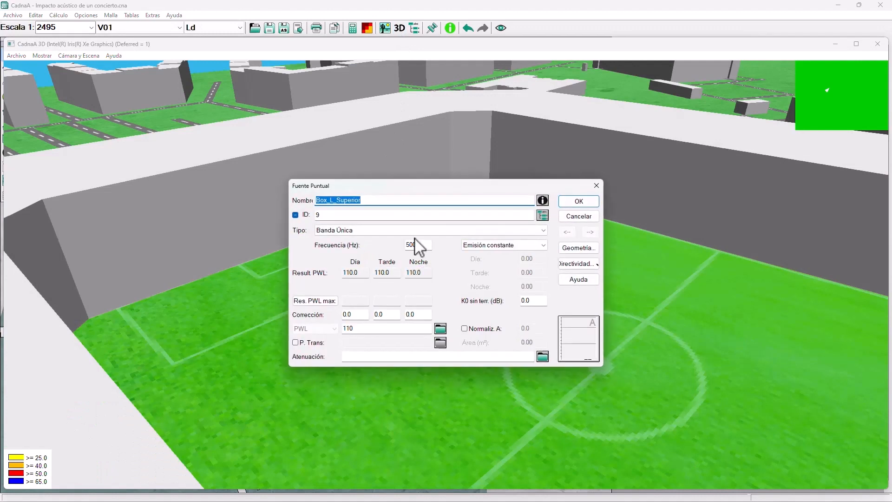
pyautogui.click(578, 264)
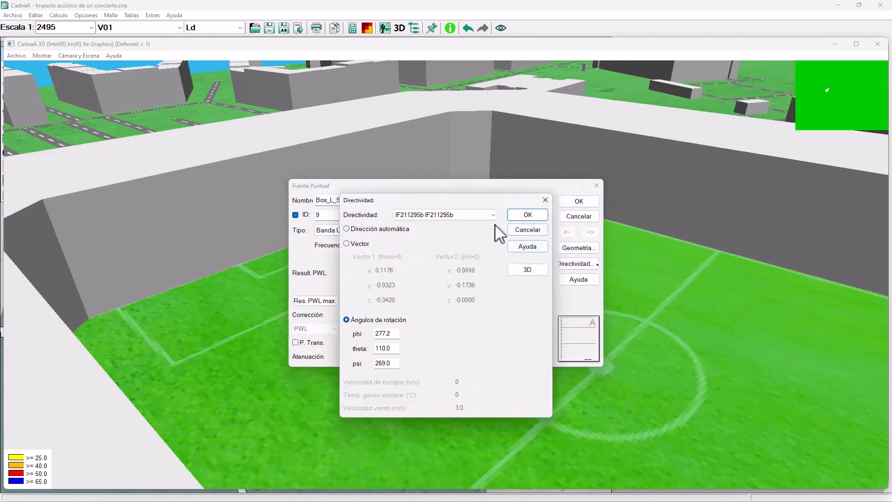
pyautogui.click(492, 215)
pyautogui.click(493, 216)
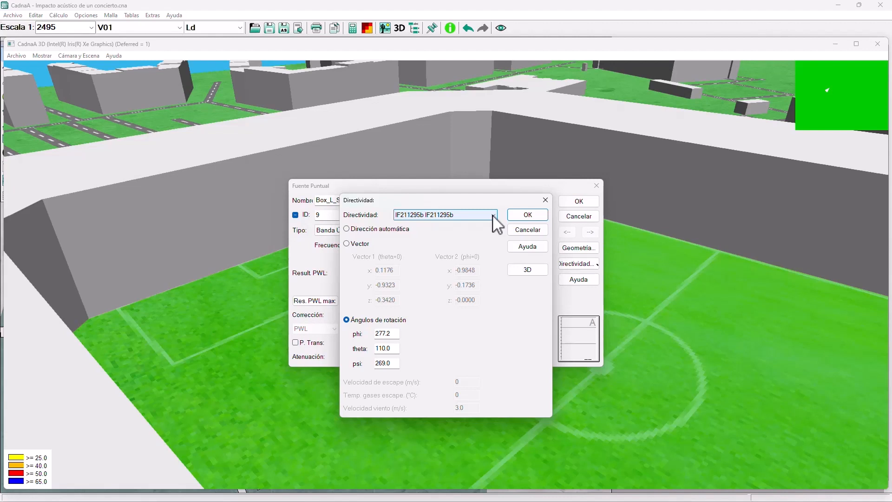
pyautogui.moveTo(395, 334); pyautogui.dragTo(354, 318)
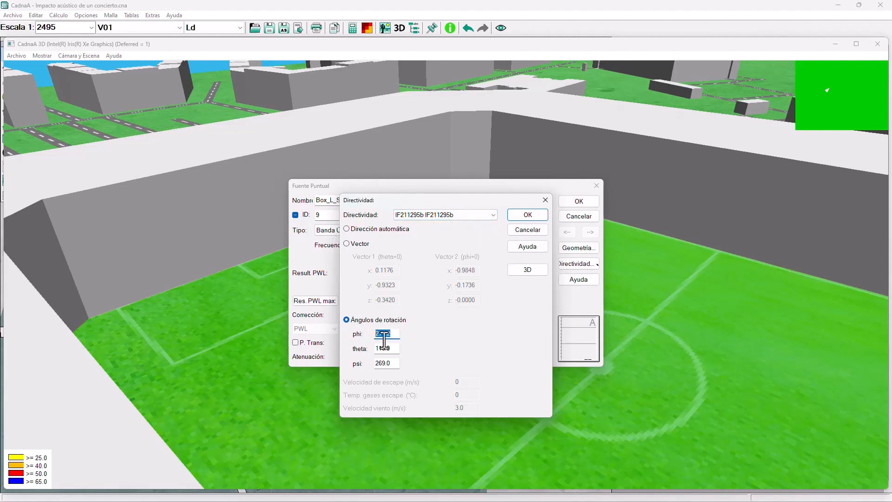
pyautogui.moveTo(396, 348); pyautogui.dragTo(369, 363)
pyautogui.click(528, 216)
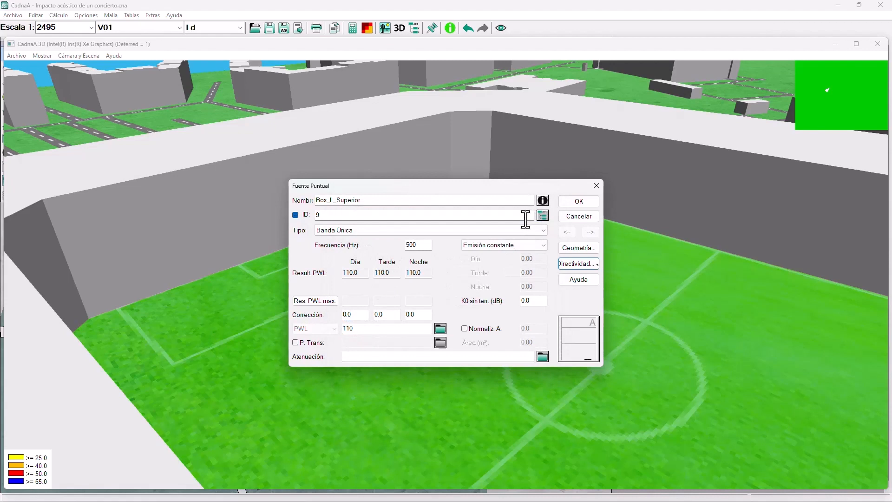
# Check the sound power level of the Box_L_Superior source, then close the 3D view
pyautogui.moveTo(364, 328); pyautogui.dragTo(345, 335)
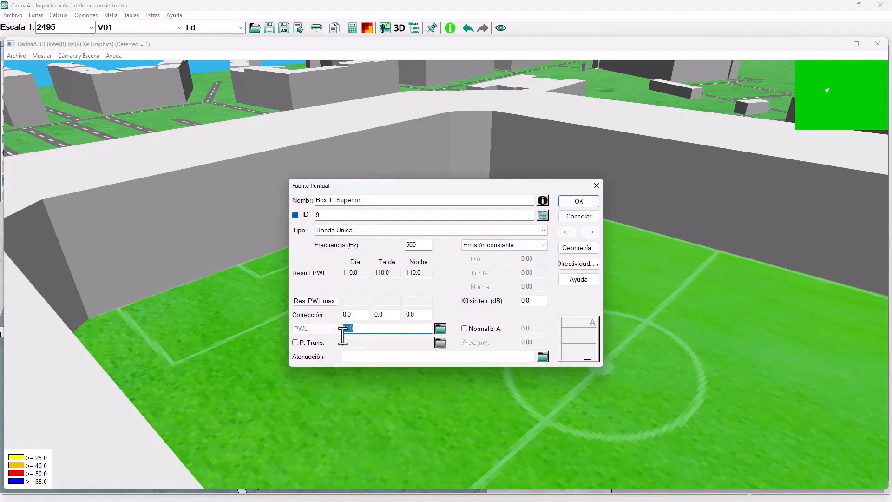
pyautogui.click(570, 205)
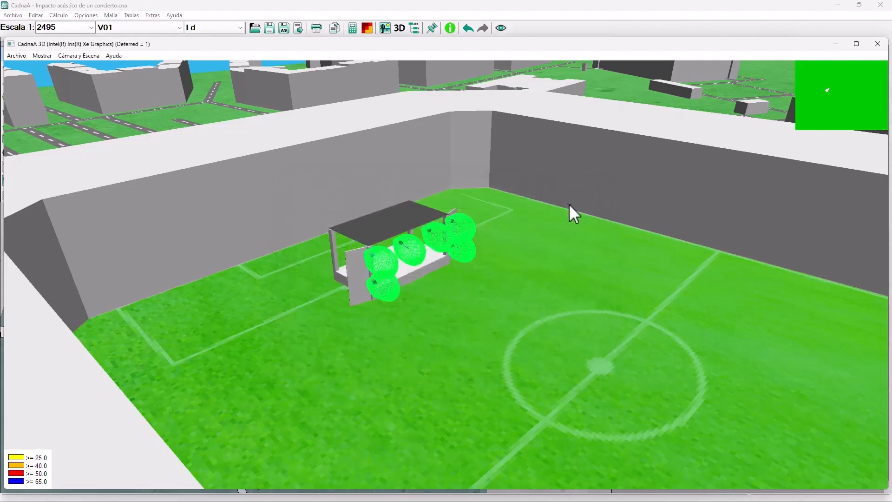
pyautogui.click(877, 43)
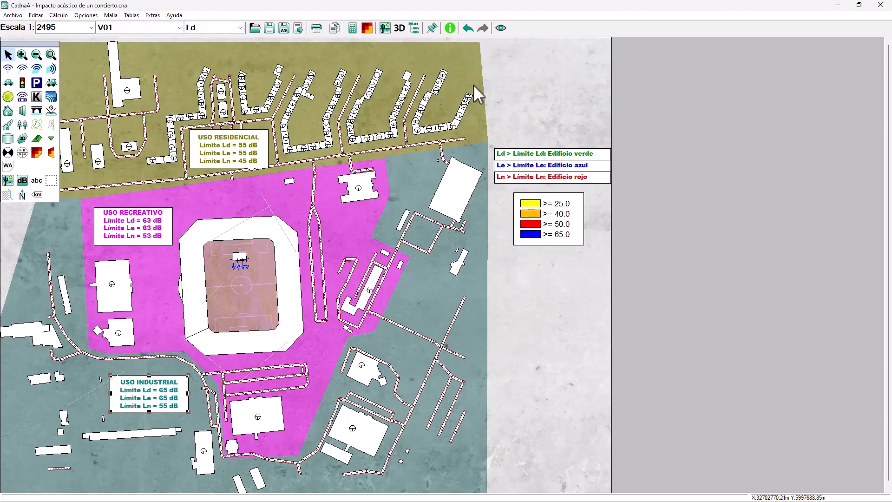
# Inspect the building evaluation settings of a residential building north of the stadium, leaving them unmodified
pyautogui.scroll(4, 306, 148)
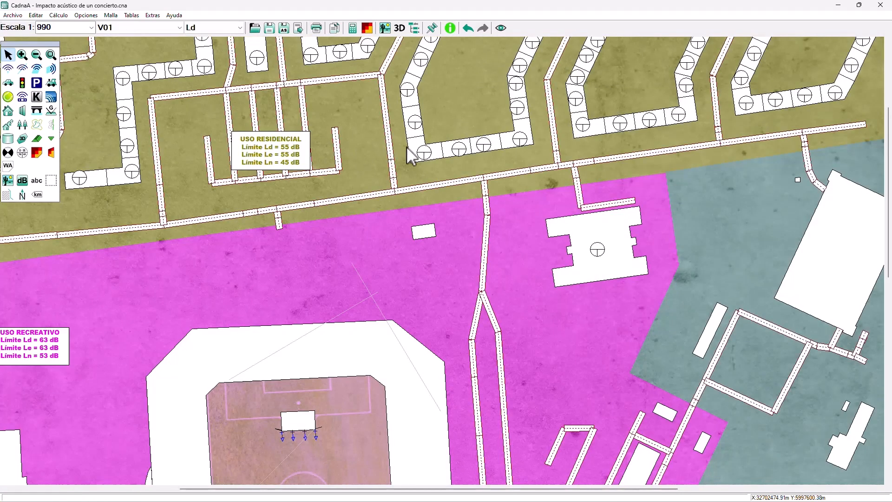
pyautogui.click(453, 147)
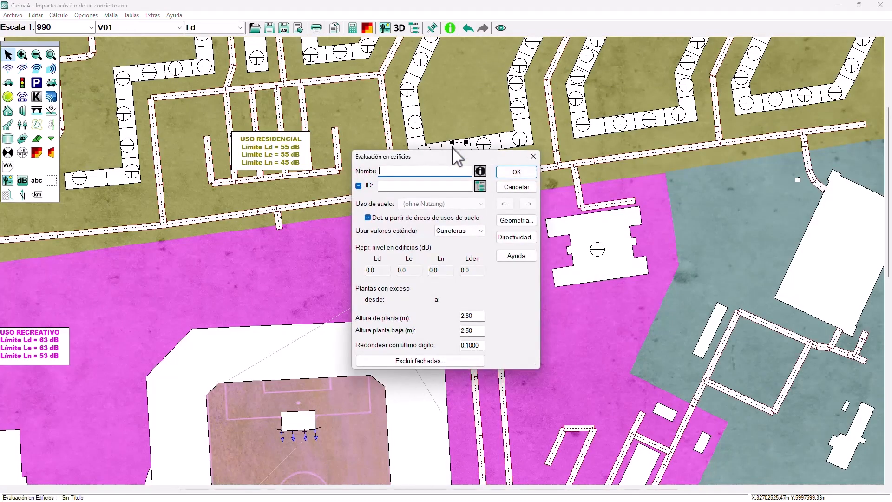
pyautogui.click(515, 187)
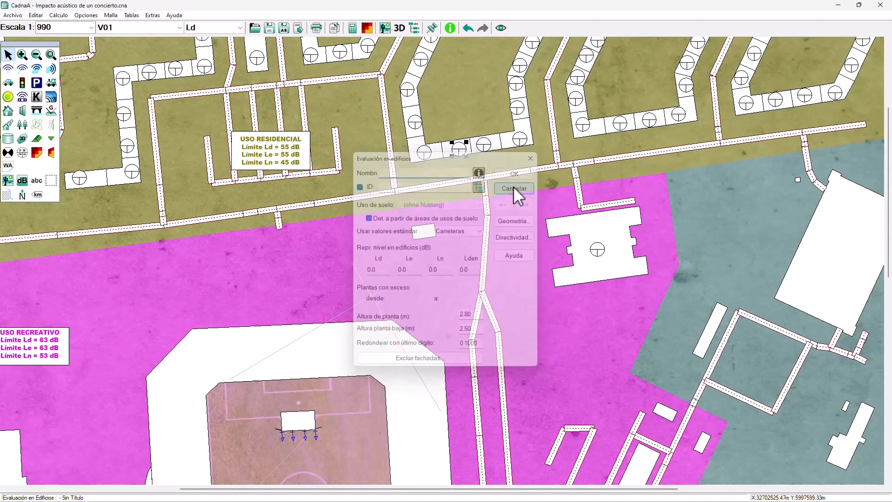
pyautogui.scroll(-4, 345, 233)
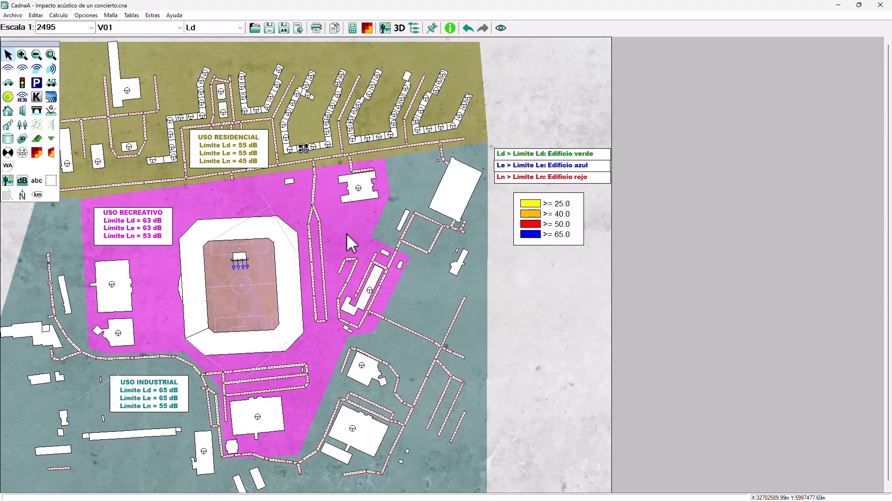
# Examine the labels assigning green, blue and red building colours to exceeded Ld, Le and Ln limits
pyautogui.click(496, 155)
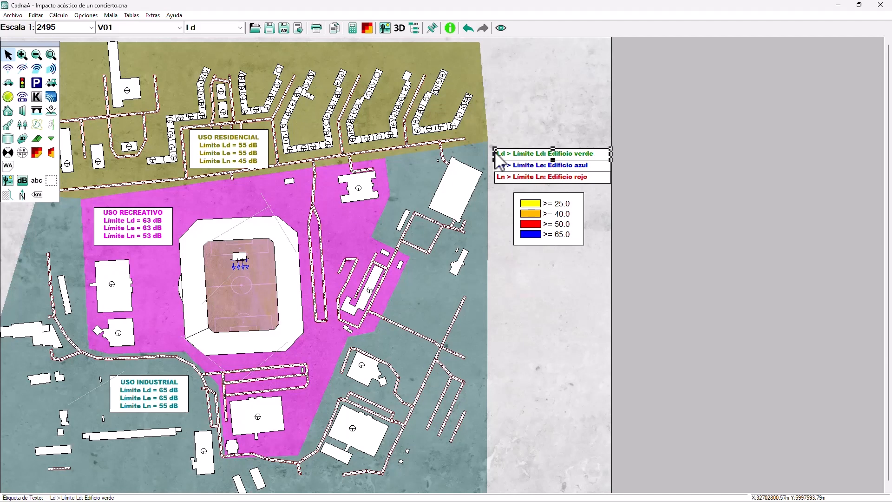
pyautogui.click(495, 170)
pyautogui.click(494, 180)
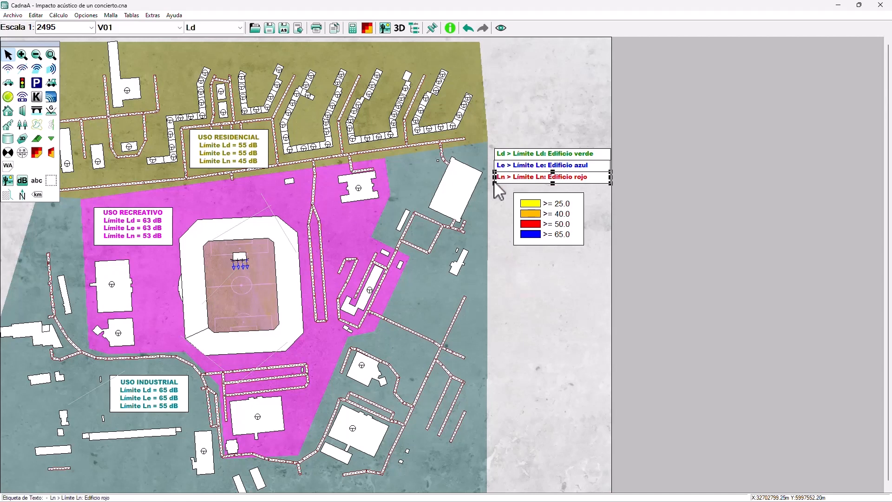
pyautogui.click(492, 198)
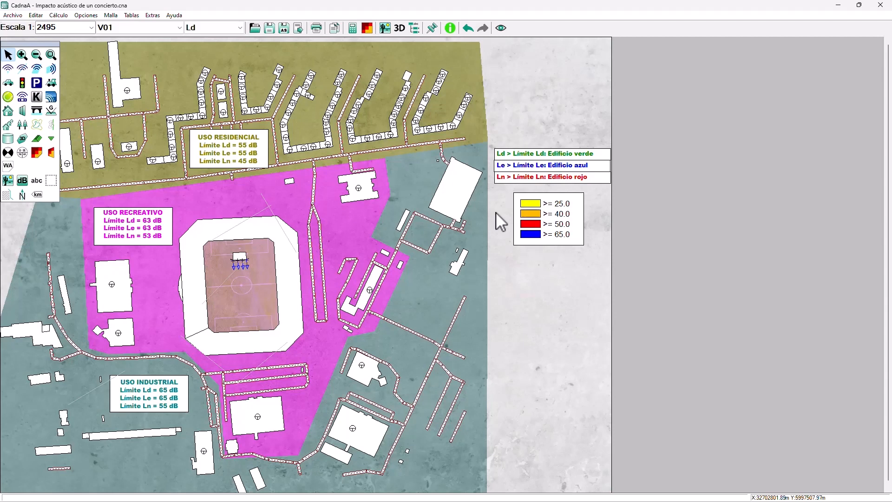
# Name variant V01 "propagació sur" and set its abbreviation to "s"
pyautogui.scroll(2, 249, 266)
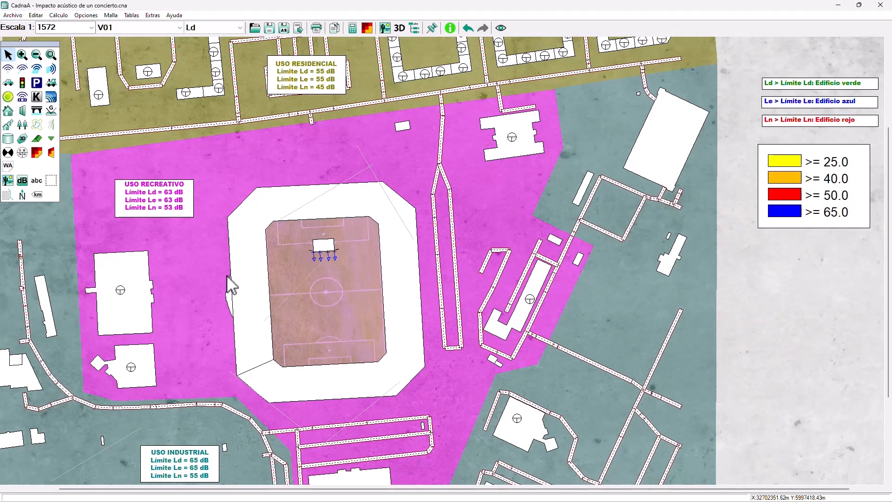
pyautogui.click(131, 15)
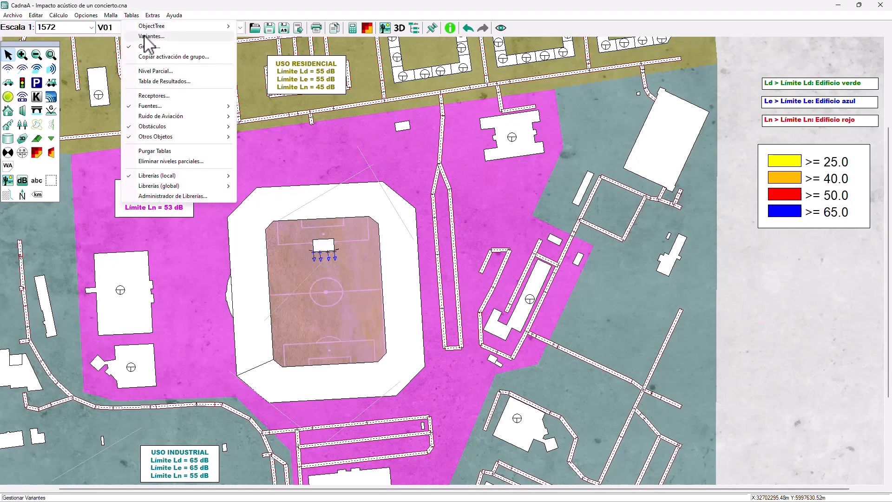
pyautogui.click(144, 35)
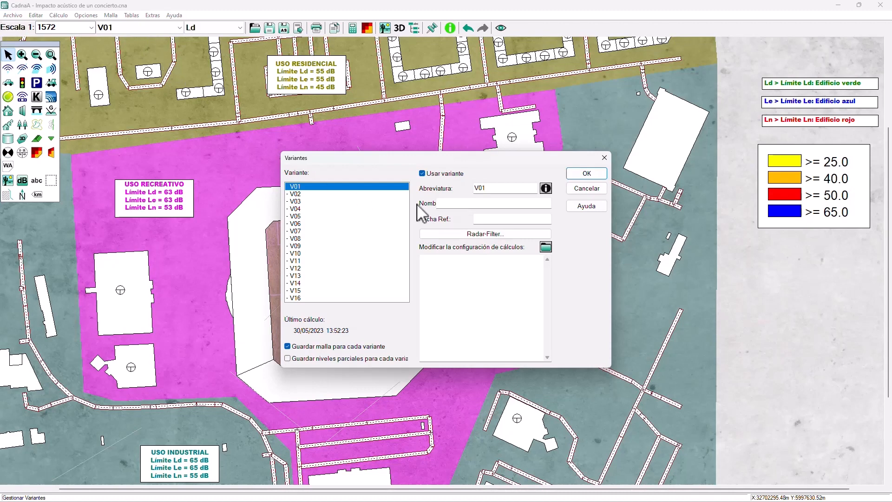
pyautogui.click(445, 203)
pyautogui.write('propagació sur')
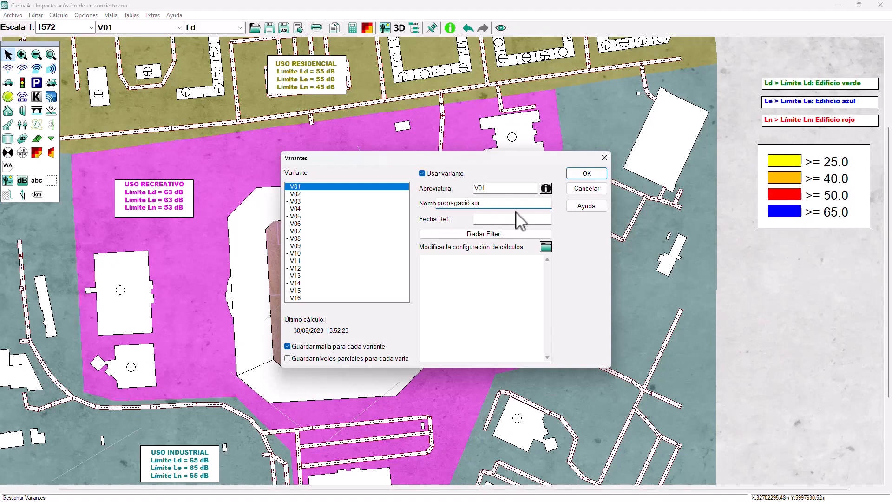
pyautogui.moveTo(494, 189); pyautogui.dragTo(465, 191)
pyautogui.write('s')
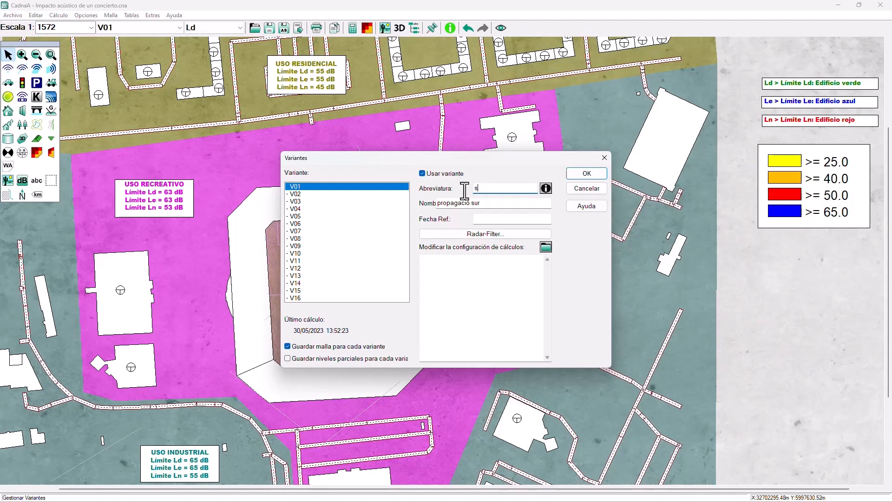
# Name variant V02 "propagación norte", set its abbreviation to "n" and enable it for use
pyautogui.click(303, 193)
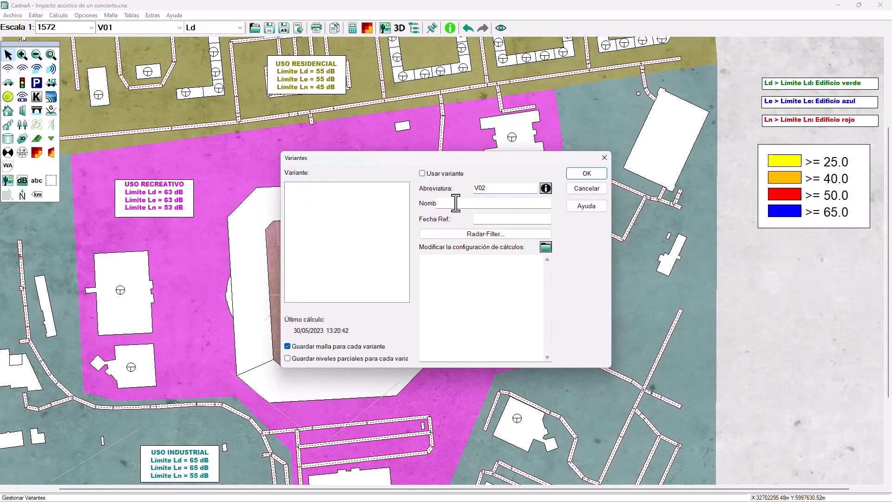
pyautogui.click(455, 203)
pyautogui.write('propagación norte')
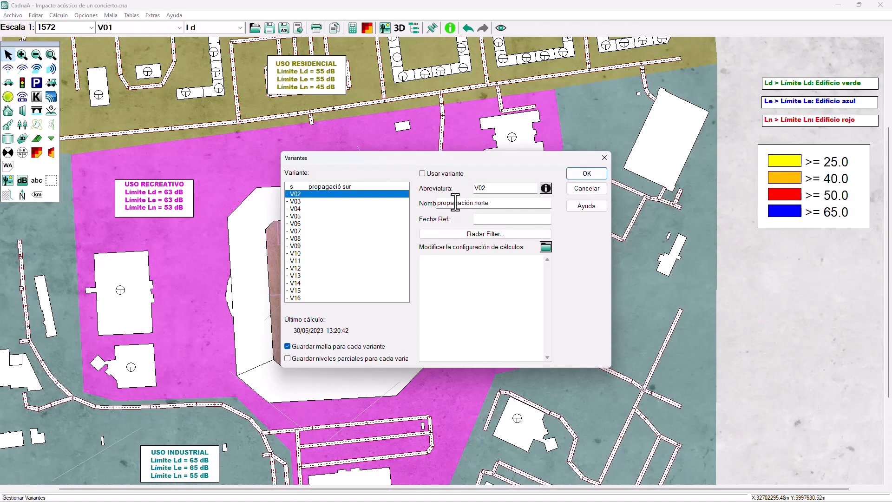
pyautogui.doubleClick(488, 188)
pyautogui.write('n')
pyautogui.click(422, 173)
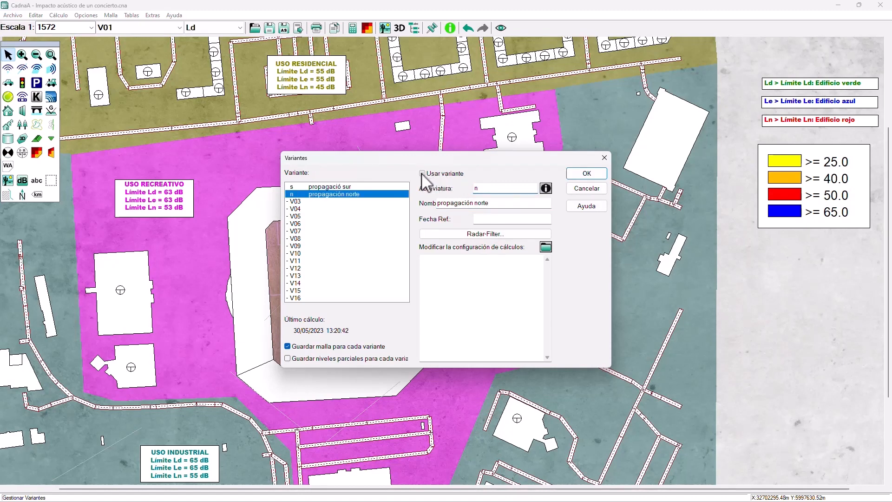
pyautogui.click(585, 174)
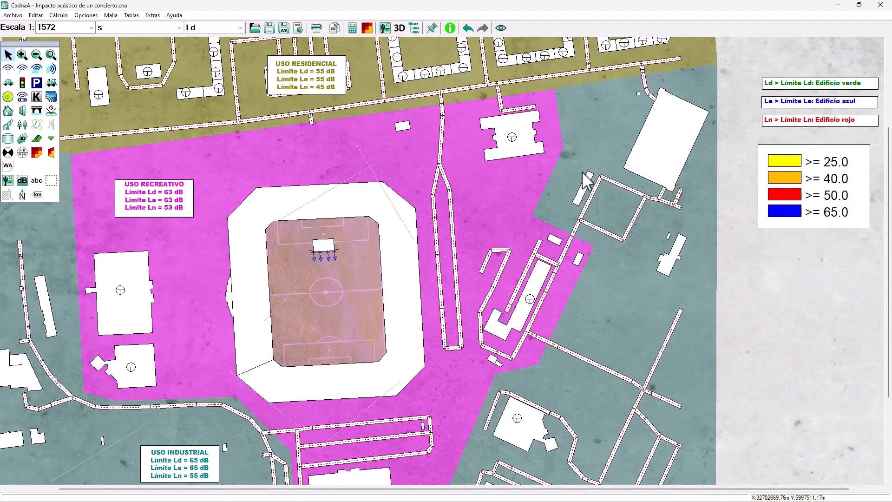
# Switch the active variant of the project to n
pyautogui.click(165, 27)
pyautogui.click(152, 51)
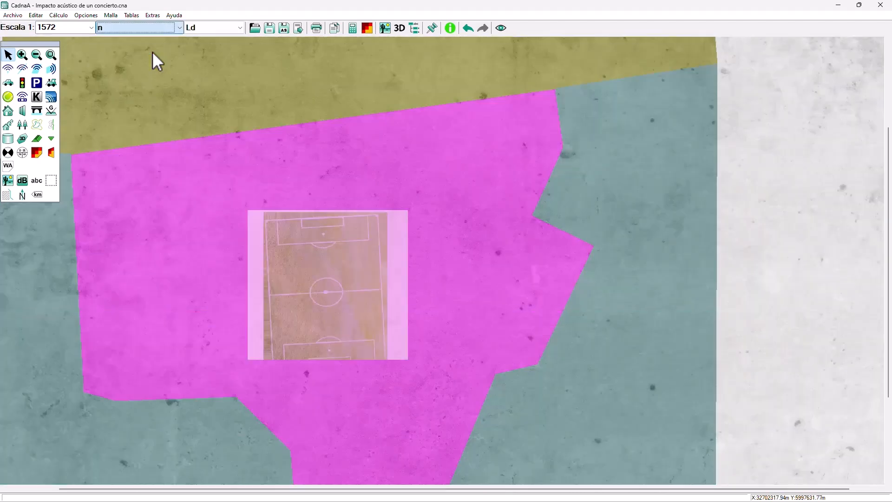
# Switch the active variant of the project to s
pyautogui.click(158, 31)
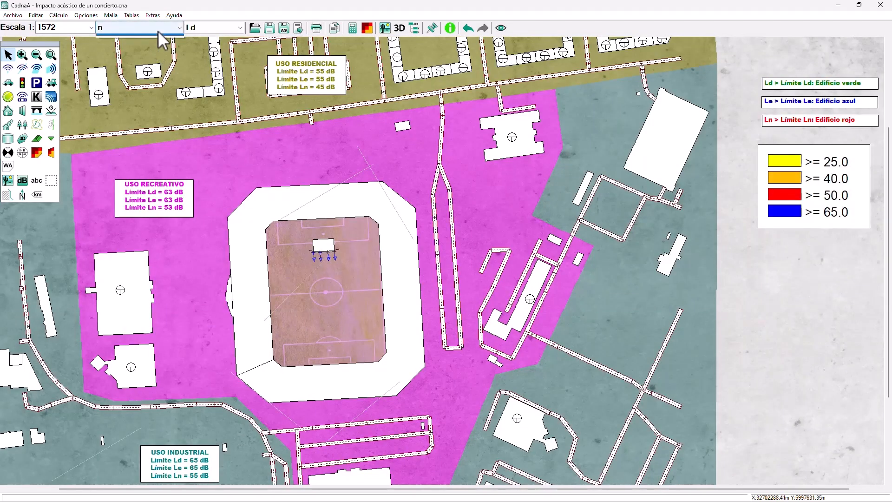
pyautogui.click(150, 40)
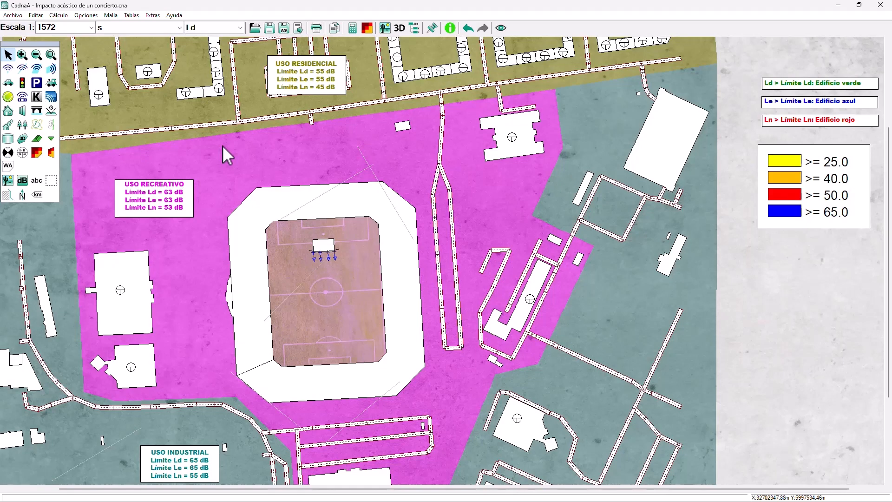
# Duplicate the stage with its loudspeakers at the southern end of the pitch, with the copy's sources facing north
pyautogui.scroll(1, 326, 272)
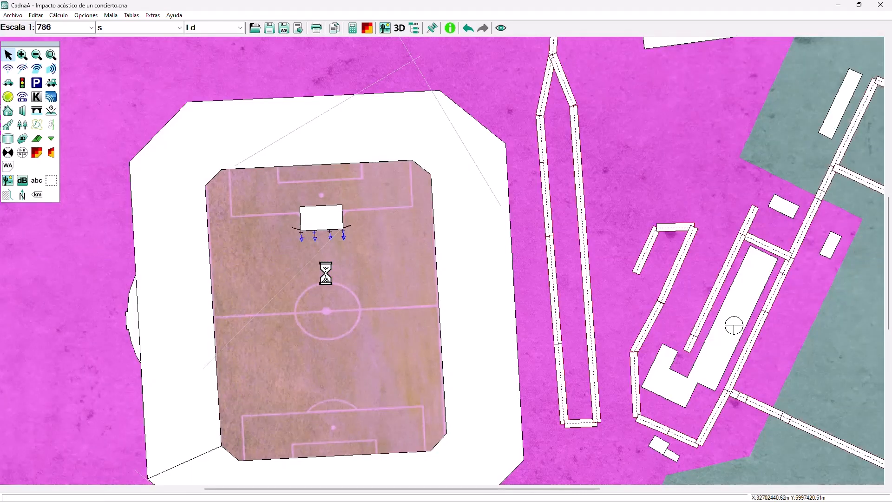
pyautogui.moveTo(279, 203); pyautogui.dragTo(331, 419)
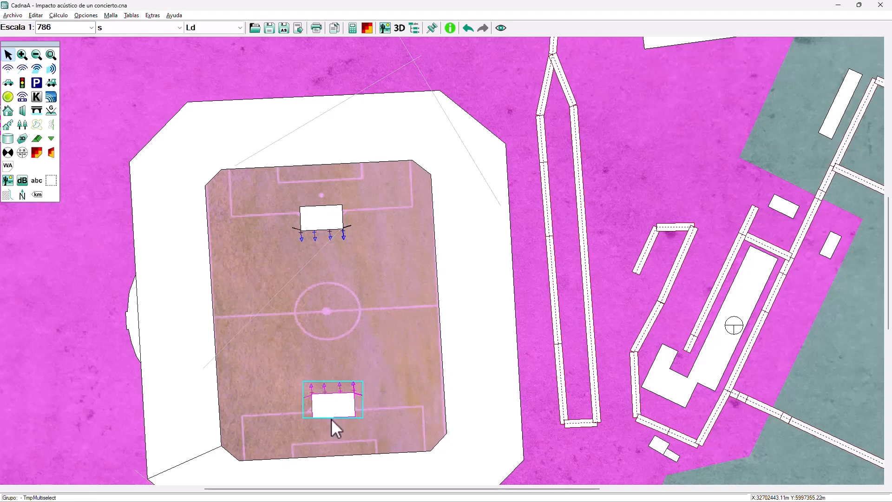
pyautogui.click(381, 386)
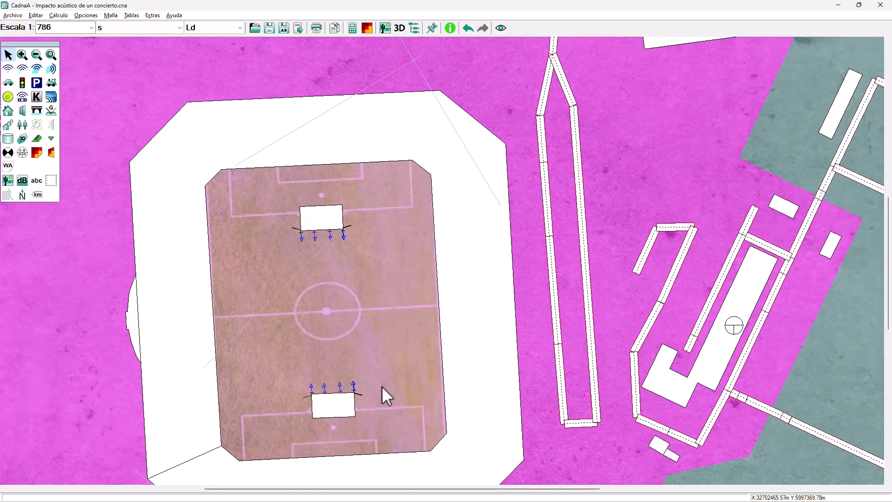
# Add a group named "propagación norte" under Root in the ObjectTree
pyautogui.click(414, 29)
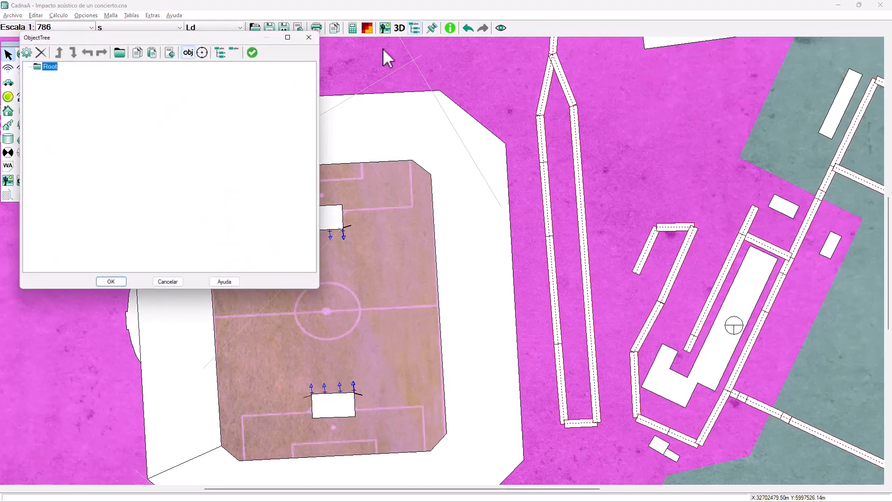
pyautogui.click(119, 51)
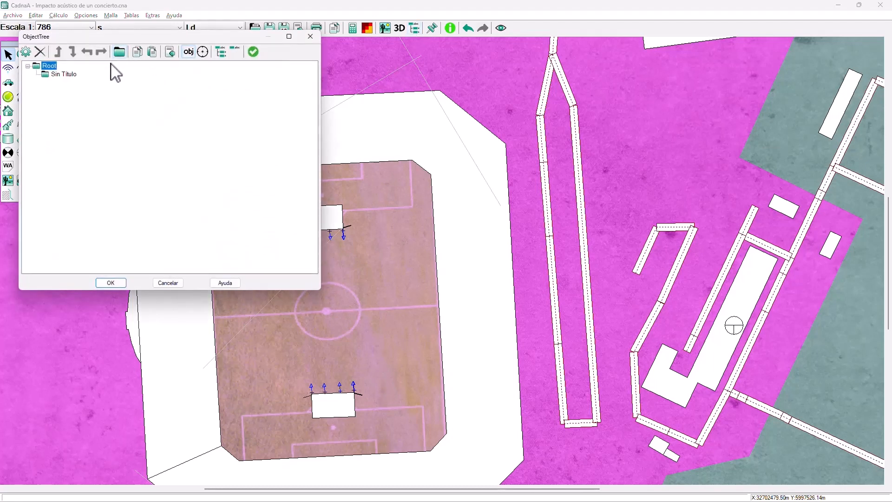
pyautogui.doubleClick(56, 75)
pyautogui.write('propagación norte')
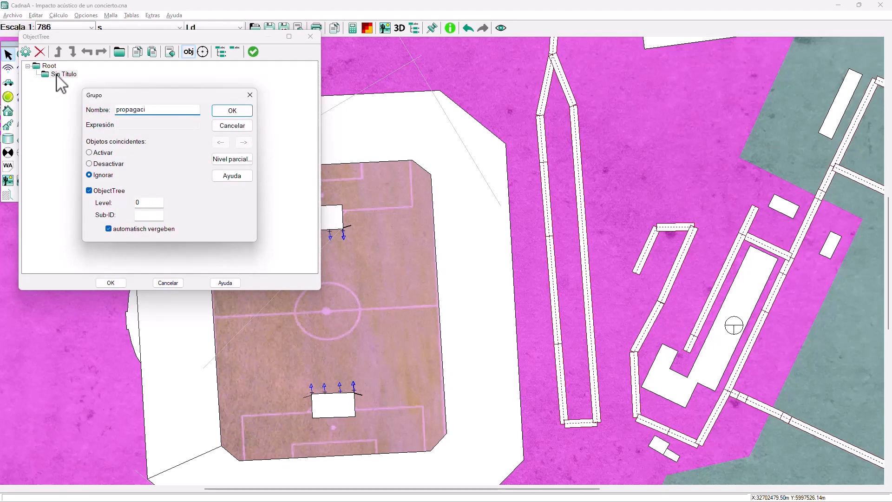
pyautogui.click(233, 111)
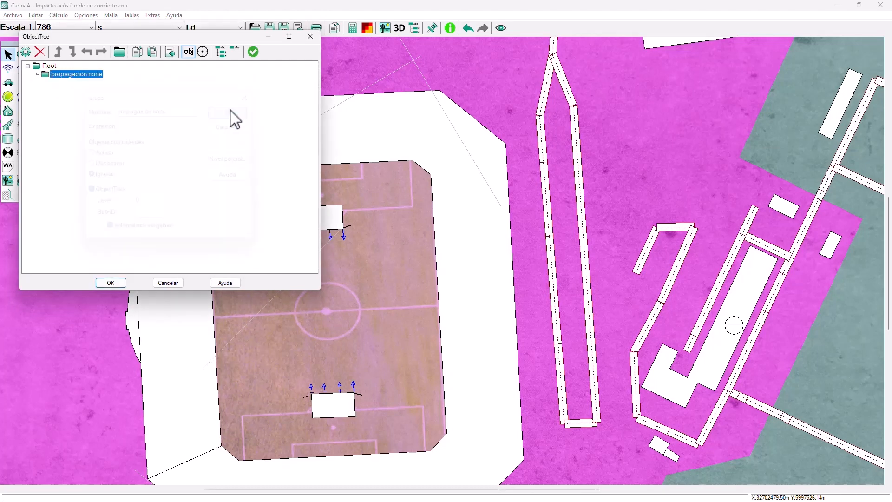
# Add a second group named "propagación sur" under Root and save the ObjectTree
pyautogui.click(49, 65)
pyautogui.click(119, 51)
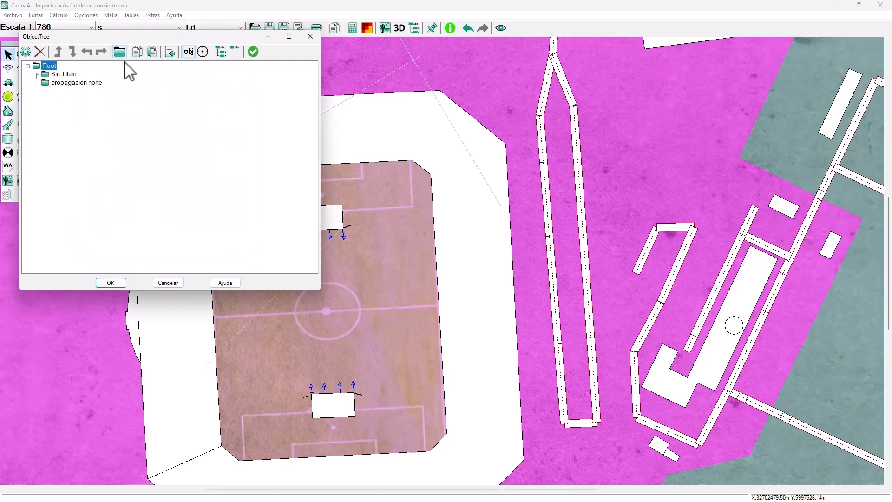
pyautogui.doubleClick(70, 75)
pyautogui.write('propagación sur')
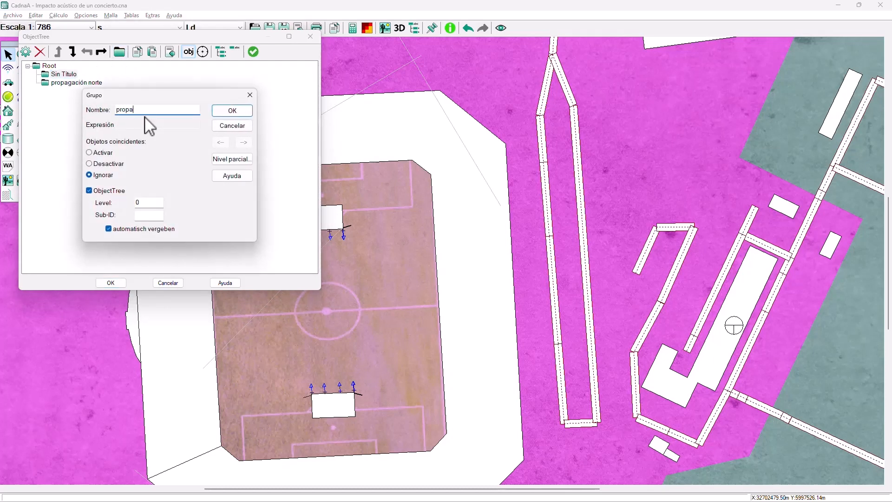
pyautogui.click(246, 113)
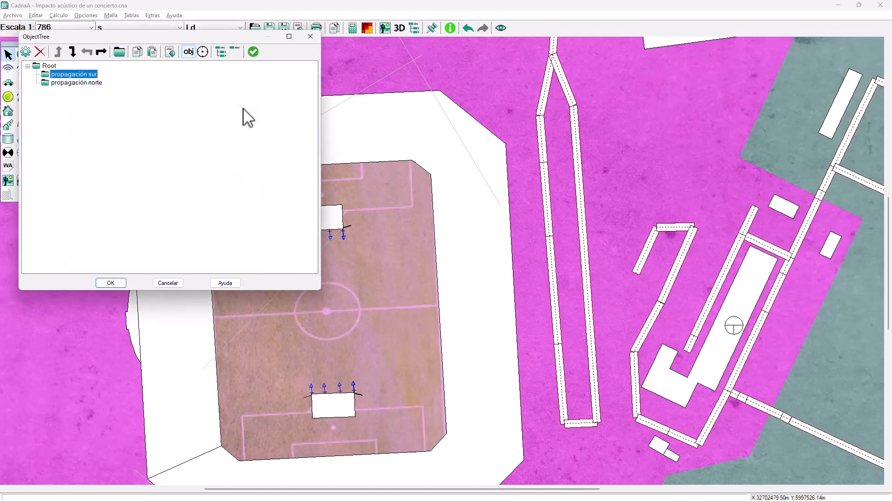
pyautogui.click(110, 283)
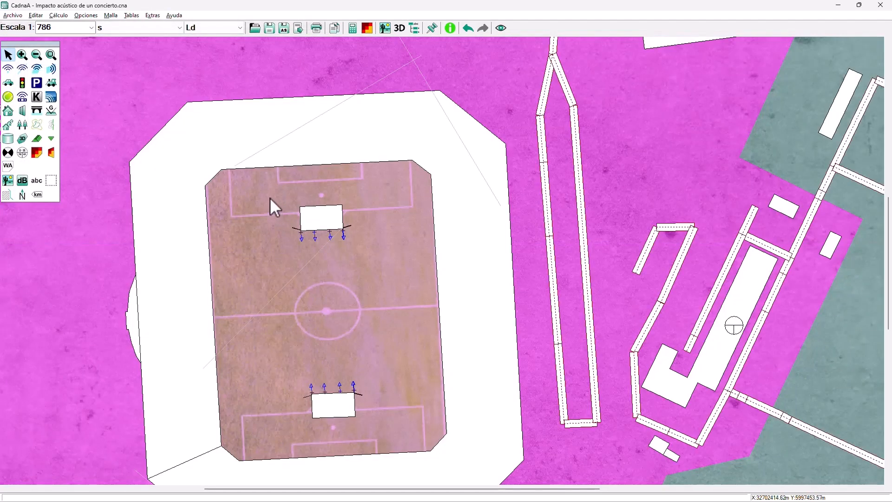
# Assign the northern stage and its loudspeakers to the "propagación sur" group of the ObjectTree
pyautogui.moveTo(272, 201); pyautogui.dragTo(355, 248)
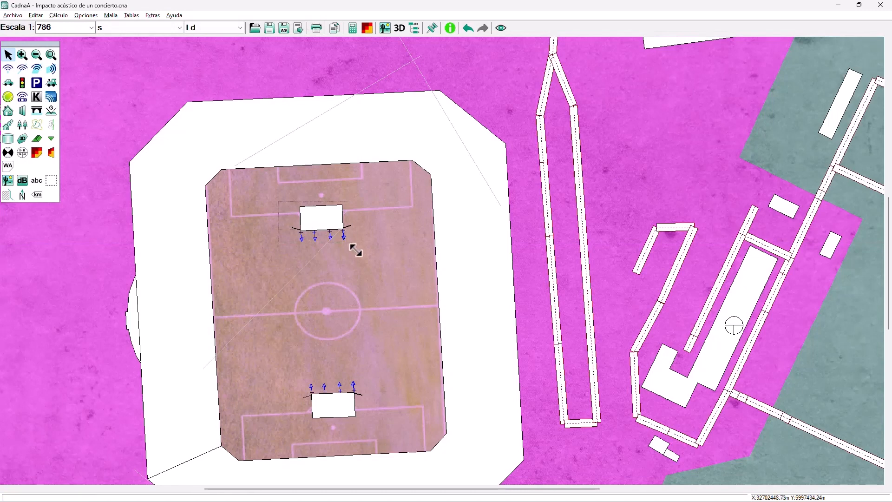
pyautogui.rightClick(352, 216)
pyautogui.click(398, 293)
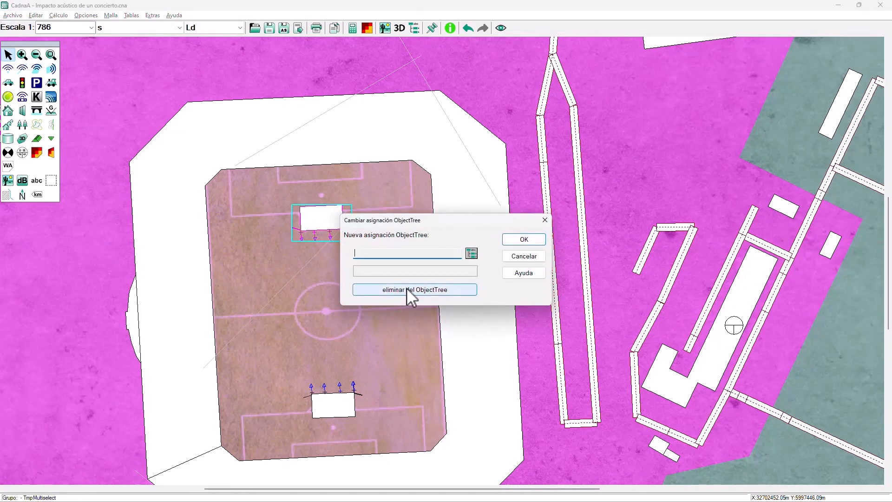
pyautogui.click(470, 253)
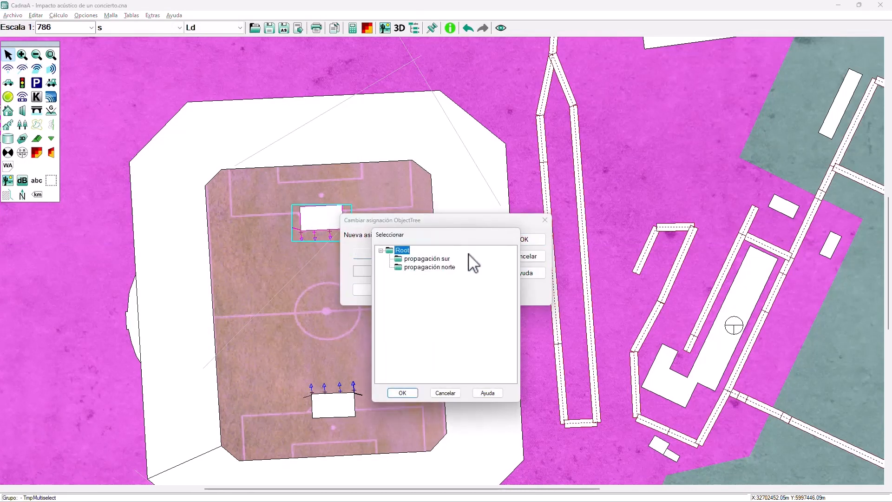
pyautogui.doubleClick(432, 259)
pyautogui.click(520, 240)
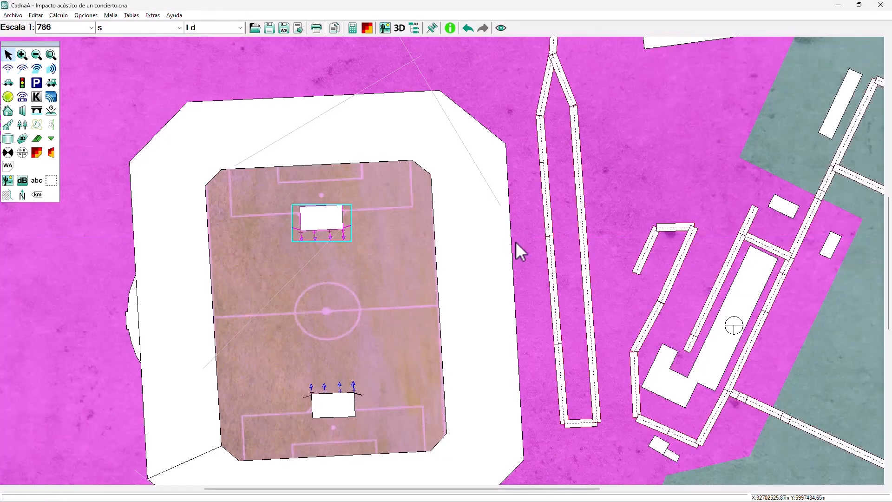
# Assign the southern stage and its loudspeakers to the "propagación norte" group of the ObjectTree
pyautogui.moveTo(283, 361); pyautogui.dragTo(385, 433)
pyautogui.rightClick(362, 386)
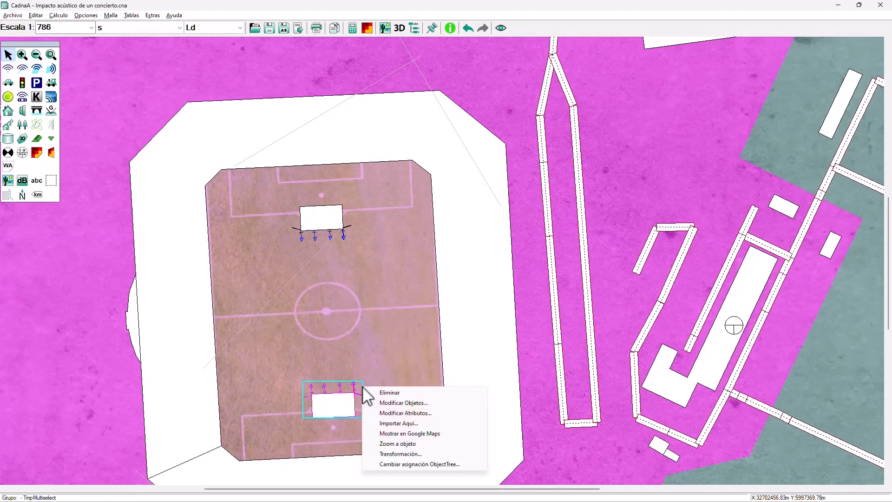
pyautogui.click(405, 461)
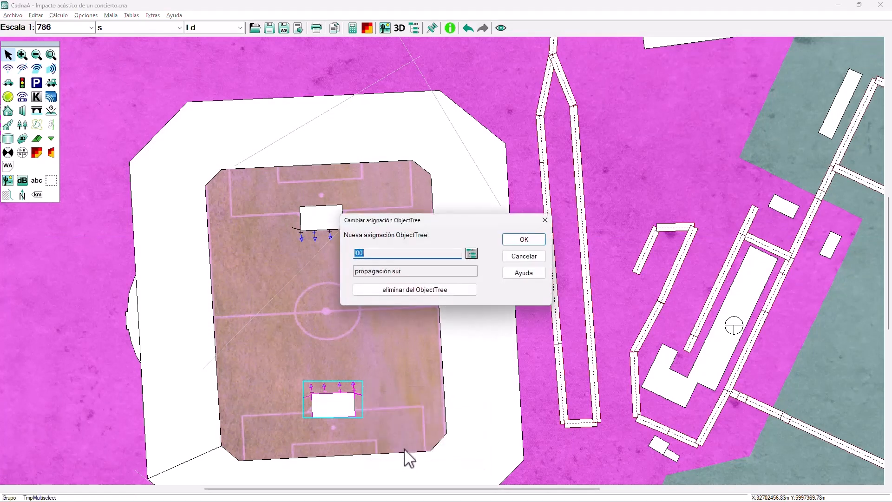
pyautogui.click(471, 253)
pyautogui.doubleClick(418, 268)
pyautogui.click(524, 240)
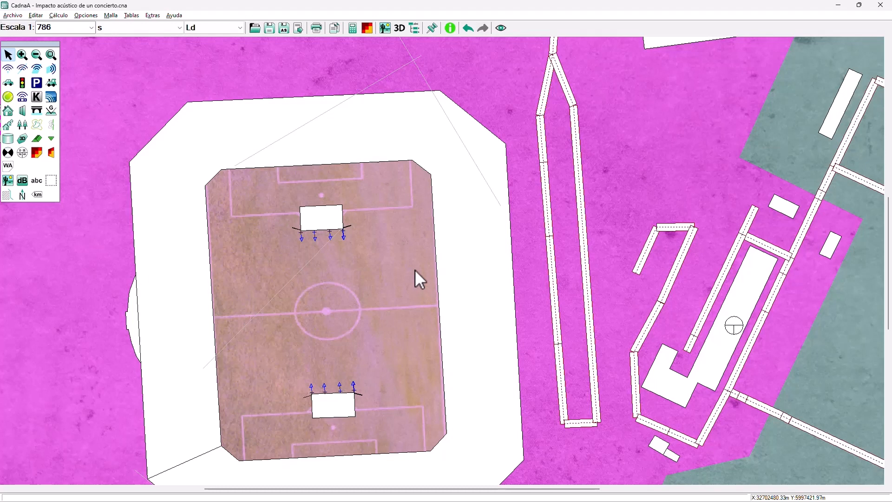
# For variant s, set the "propagación sur" group to Activar and the "propagación norte" group to Desactivar
pyautogui.click(414, 28)
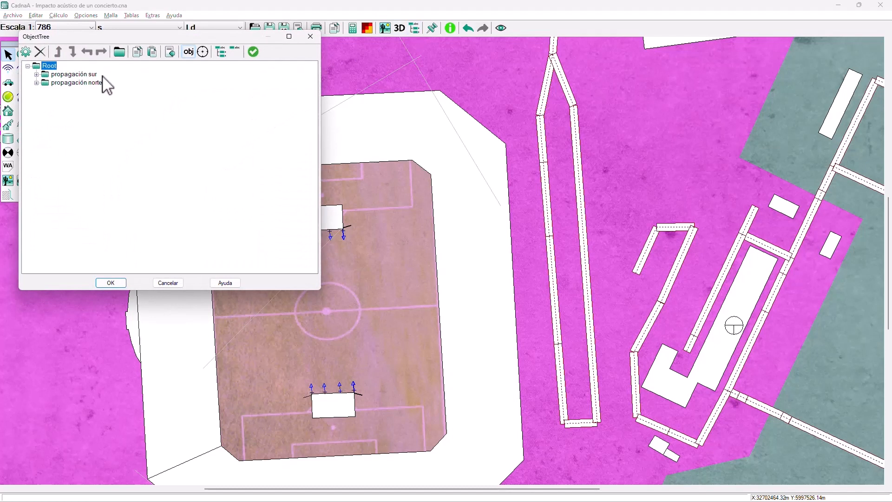
pyautogui.doubleClick(77, 74)
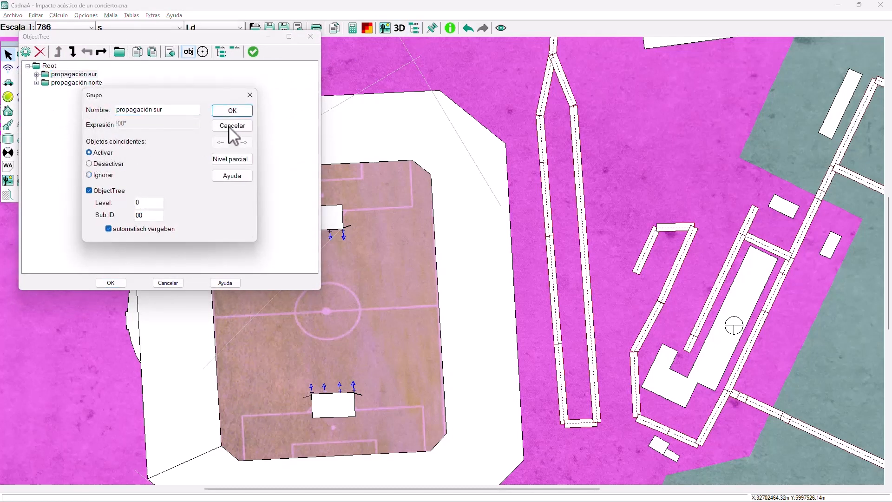
pyautogui.click(232, 112)
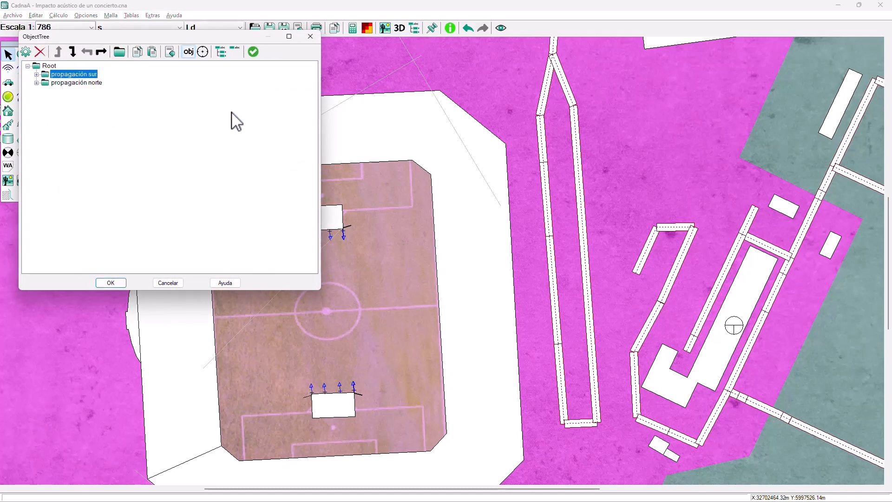
pyautogui.doubleClick(88, 83)
pyautogui.click(90, 164)
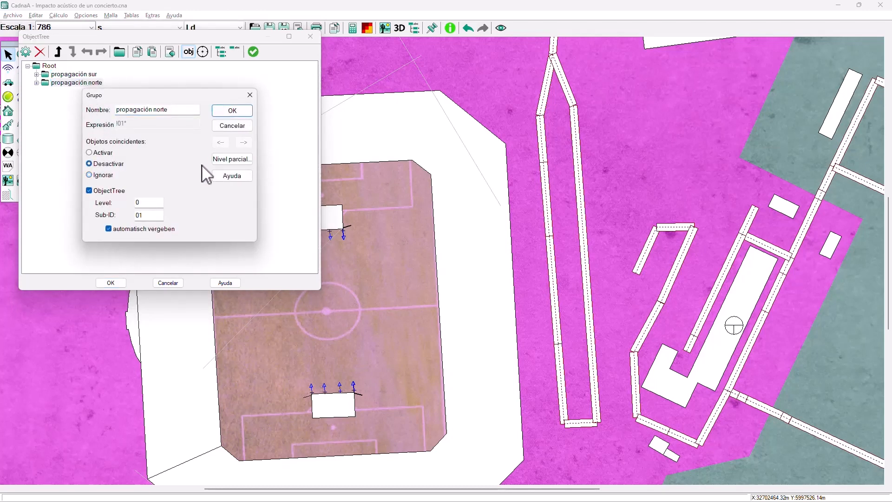
pyautogui.click(234, 111)
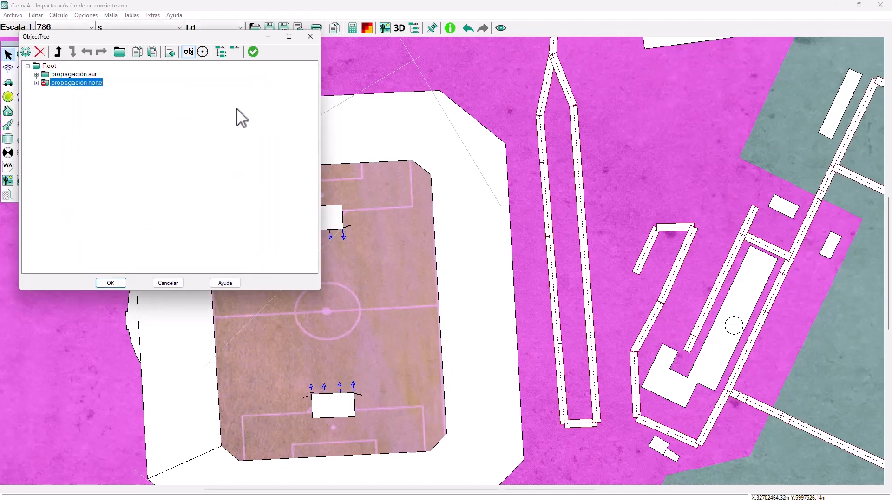
pyautogui.click(119, 285)
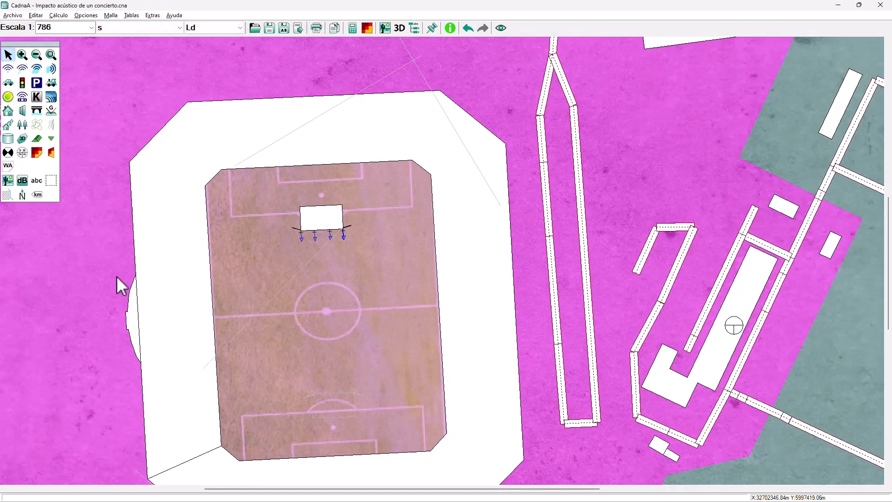
# For variant n, set the "propagación norte" group to Activar and the "propagación sur" group to Desactivar
pyautogui.click(133, 27)
pyautogui.click(121, 45)
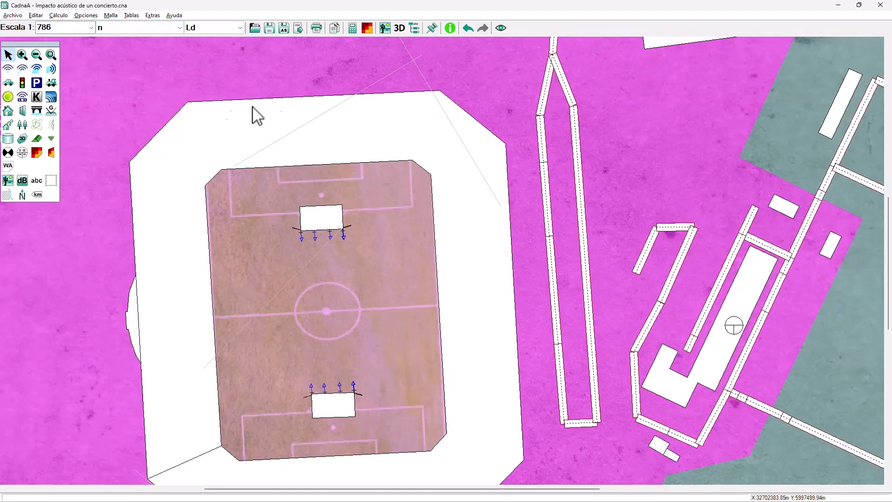
pyautogui.click(413, 27)
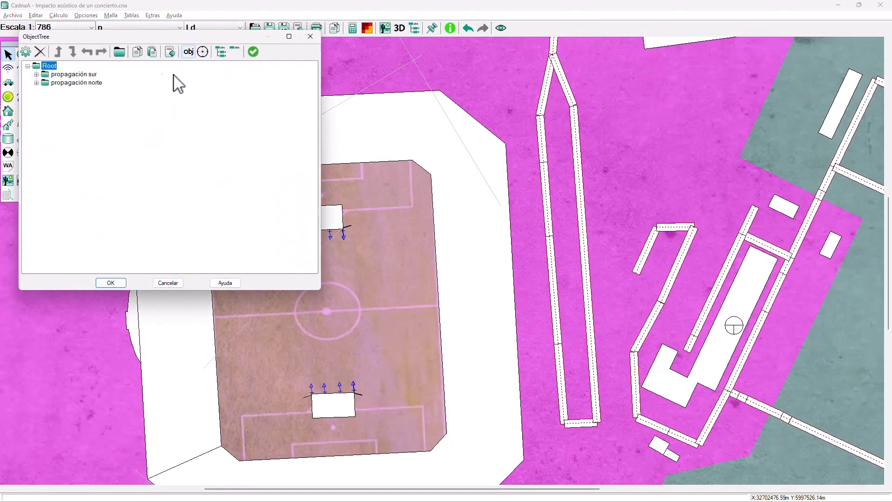
pyautogui.doubleClick(91, 82)
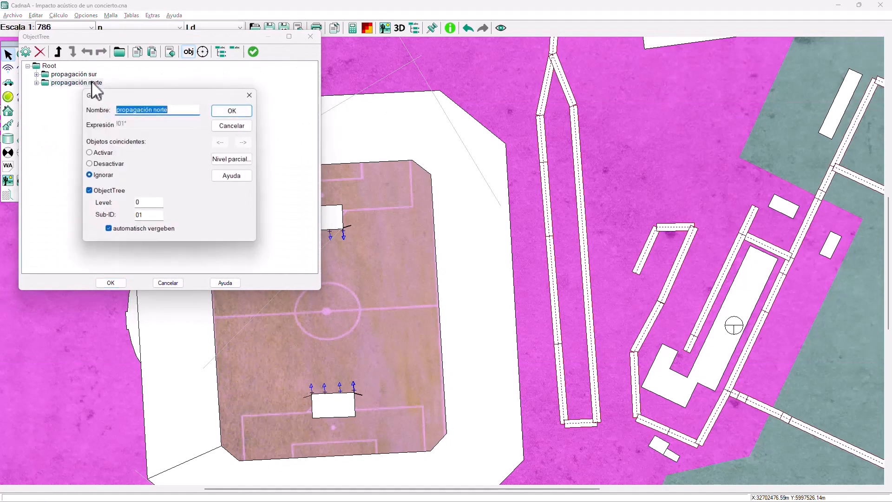
pyautogui.click(91, 153)
pyautogui.click(236, 111)
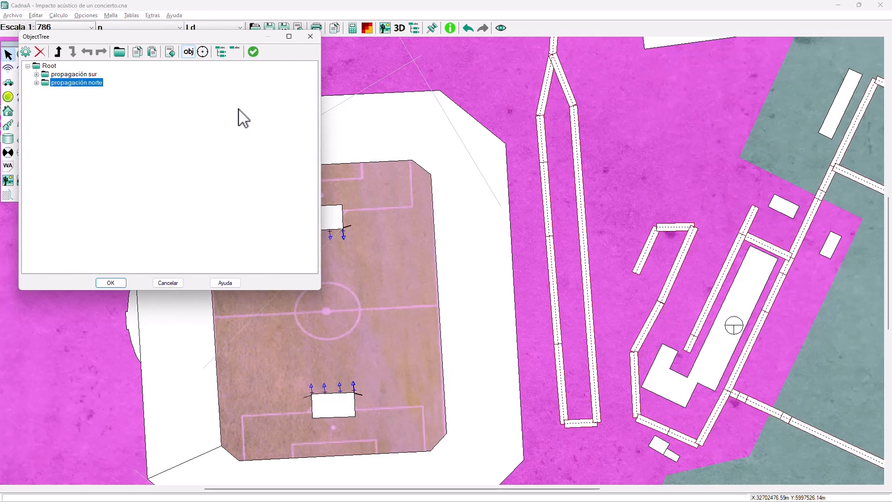
pyautogui.doubleClick(74, 74)
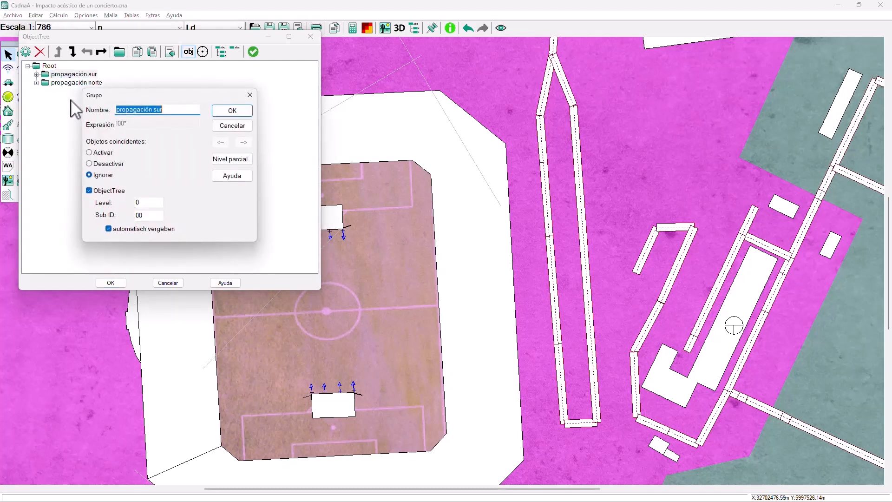
pyautogui.click(98, 162)
pyautogui.click(238, 112)
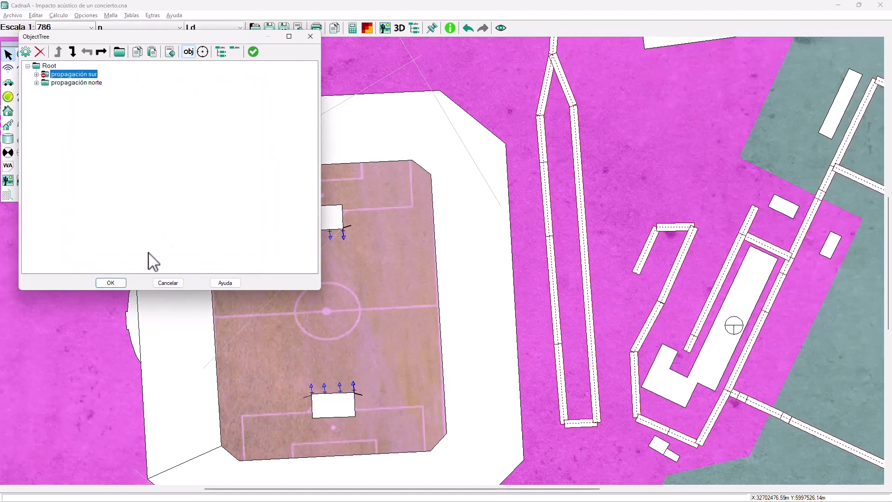
pyautogui.click(111, 283)
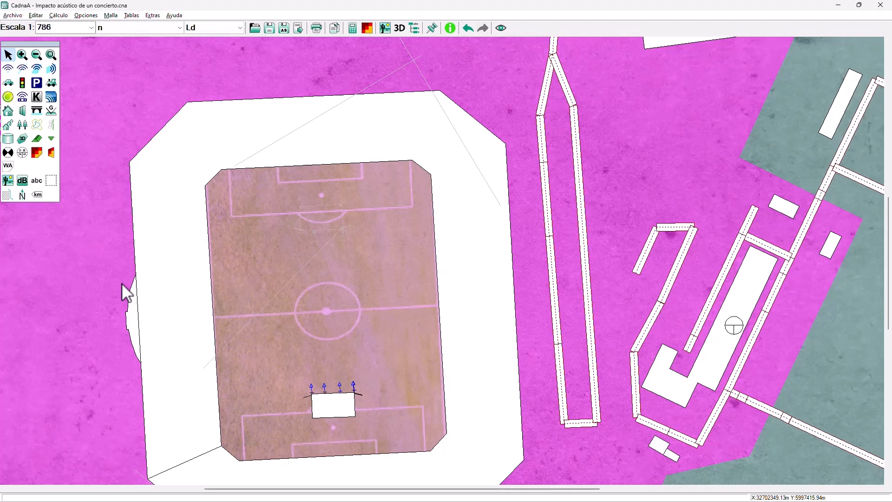
# Switch between variants s and n to check the active stage in each, finishing on variant s
pyautogui.click(148, 28)
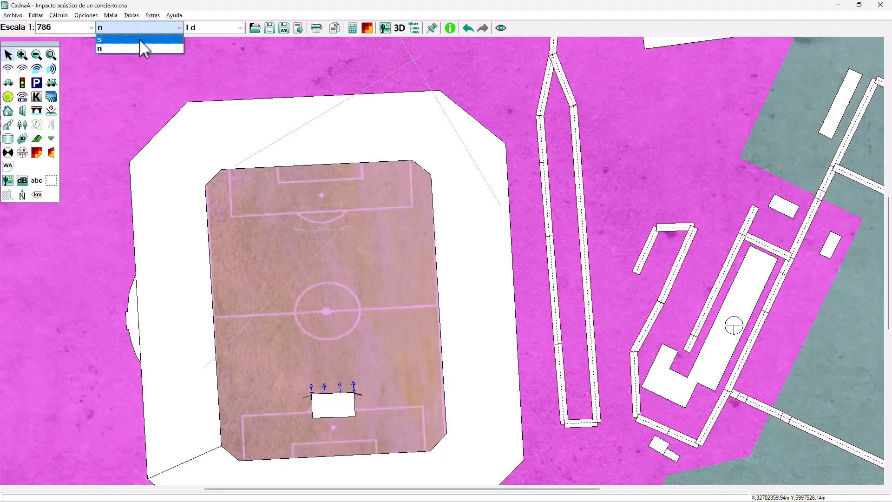
pyautogui.click(139, 39)
pyautogui.click(140, 27)
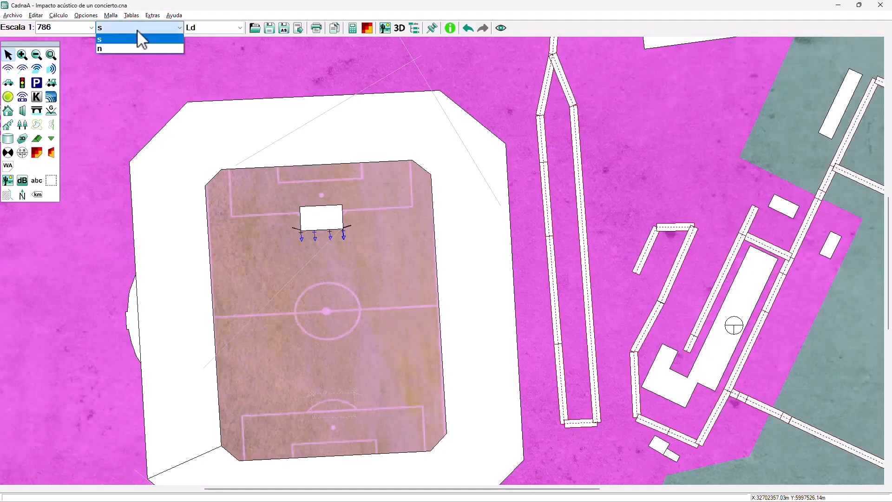
pyautogui.click(125, 48)
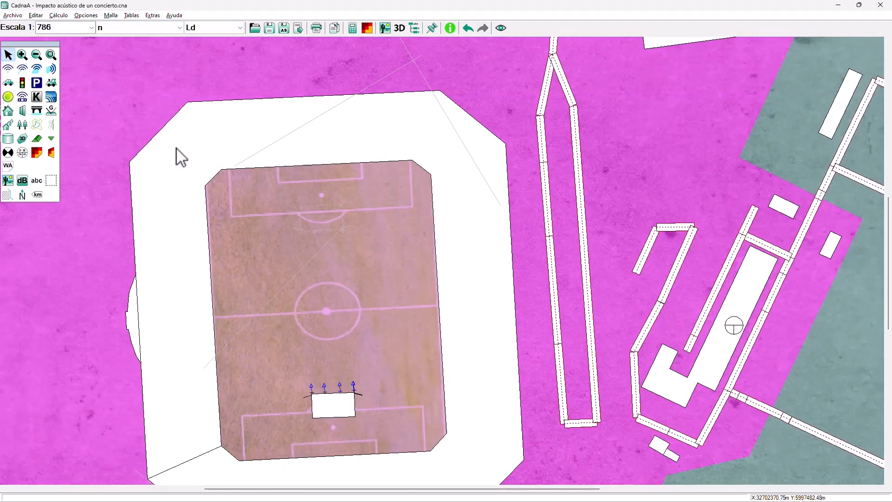
pyautogui.click(157, 26)
pyautogui.click(146, 37)
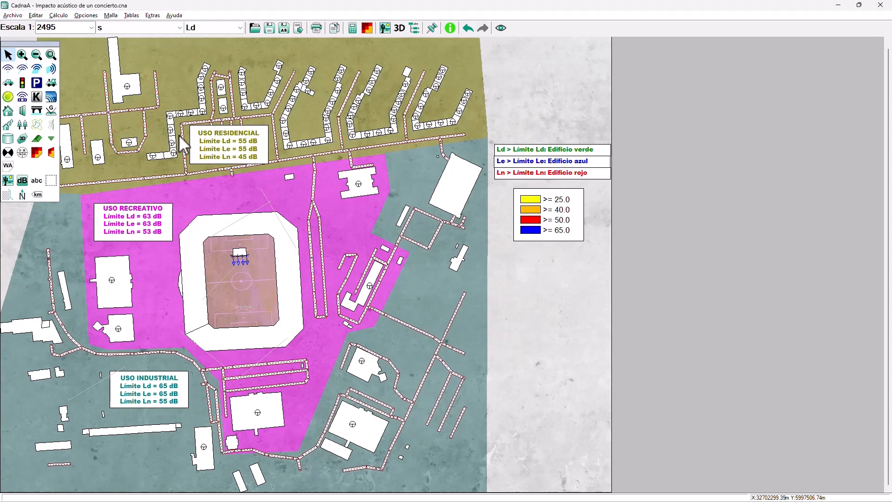
# Review the receiver spacing and receiver height in the grid configuration and accept the settings
pyautogui.click(111, 15)
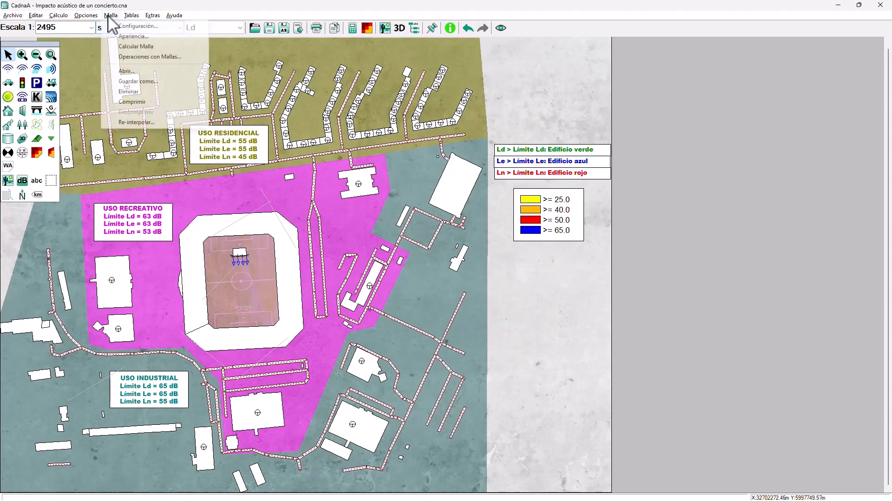
pyautogui.click(120, 26)
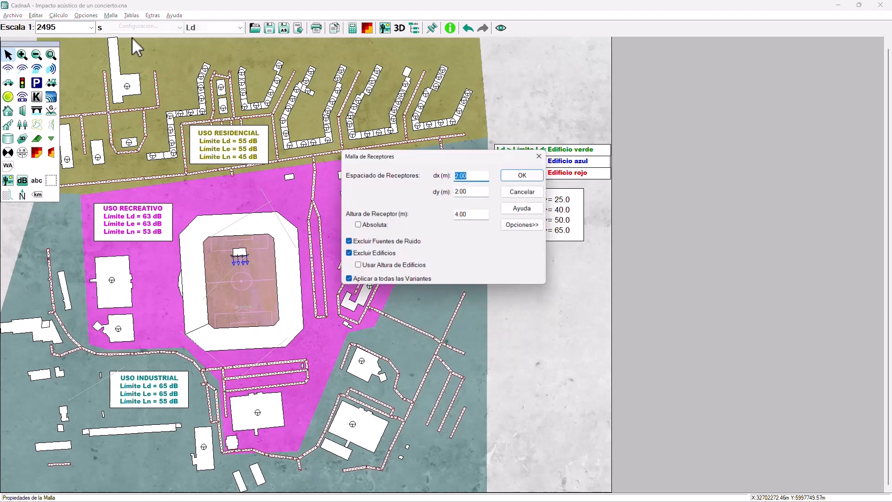
pyautogui.click(466, 215)
pyautogui.moveTo(468, 215); pyautogui.dragTo(449, 216)
pyautogui.click(469, 217)
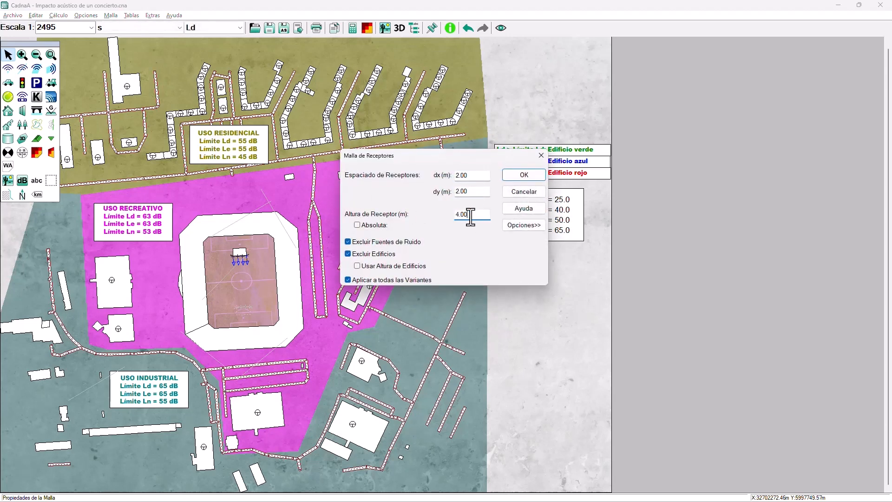
pyautogui.click(522, 175)
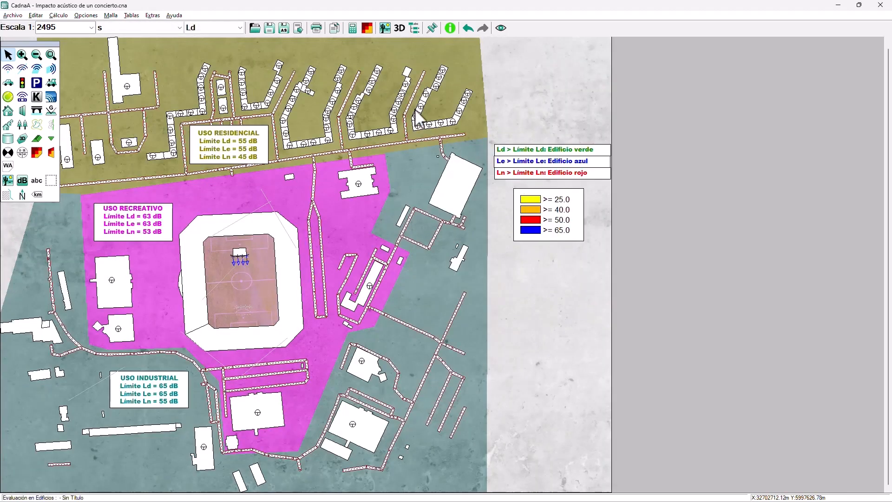
# Calculate the receiver grid for all variants
pyautogui.click(367, 29)
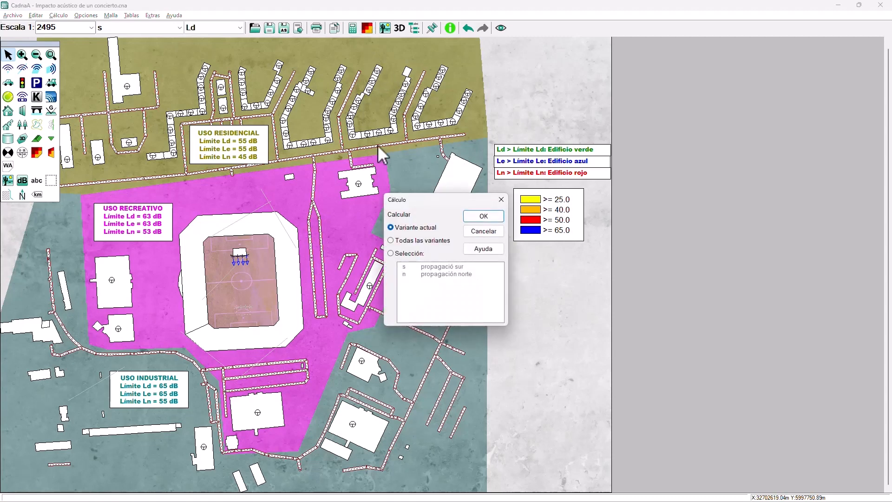
pyautogui.click(398, 240)
pyautogui.click(488, 218)
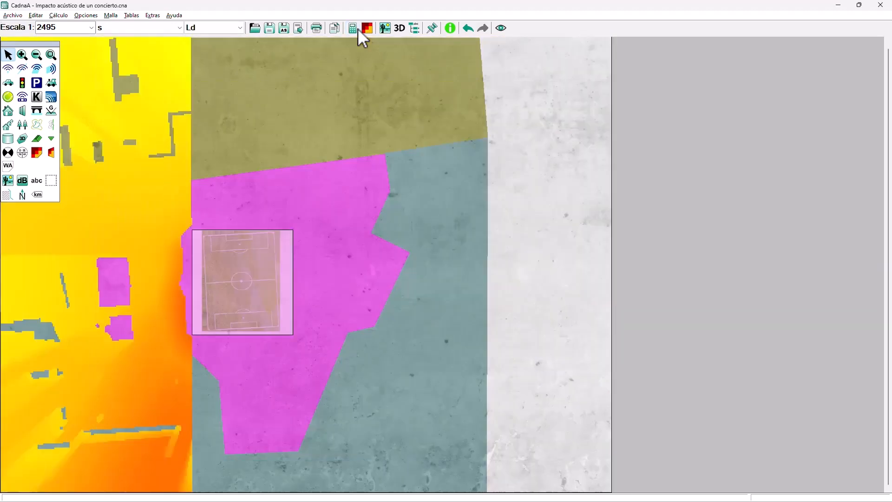
# Display variant n and run the calculation for the building evaluation points
pyautogui.click(174, 27)
pyautogui.click(166, 48)
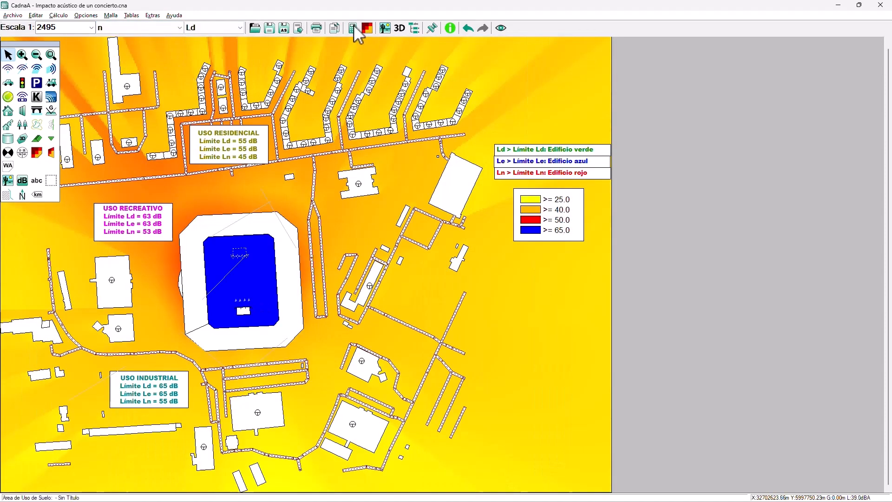
pyautogui.click(353, 26)
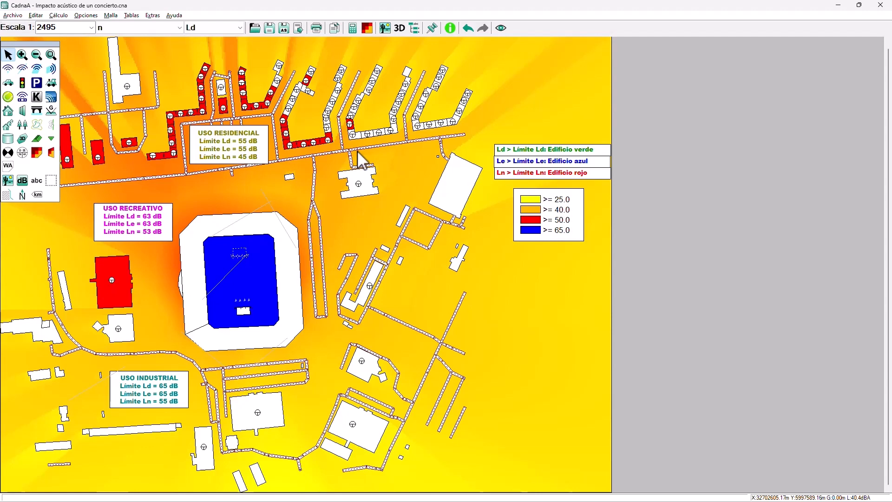
# Compare the noise maps and building limit exceedances of variants s and n, finishing on variant n
pyautogui.click(139, 28)
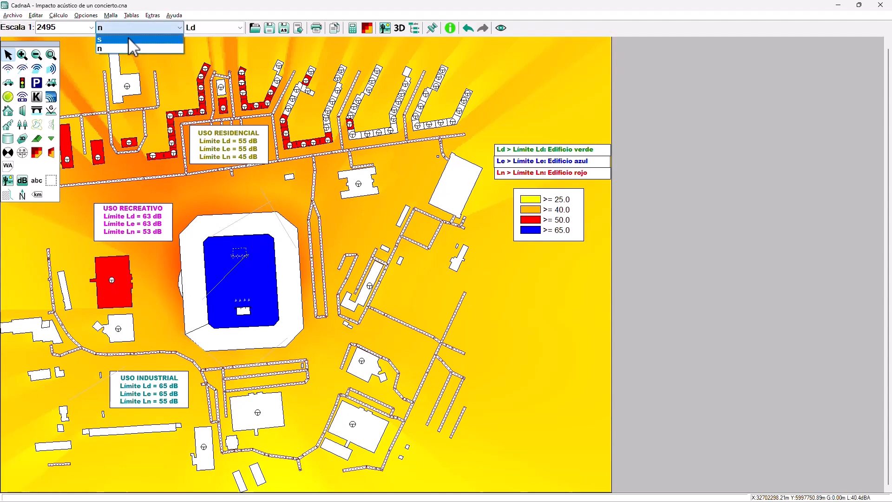
pyautogui.click(128, 39)
pyautogui.click(152, 30)
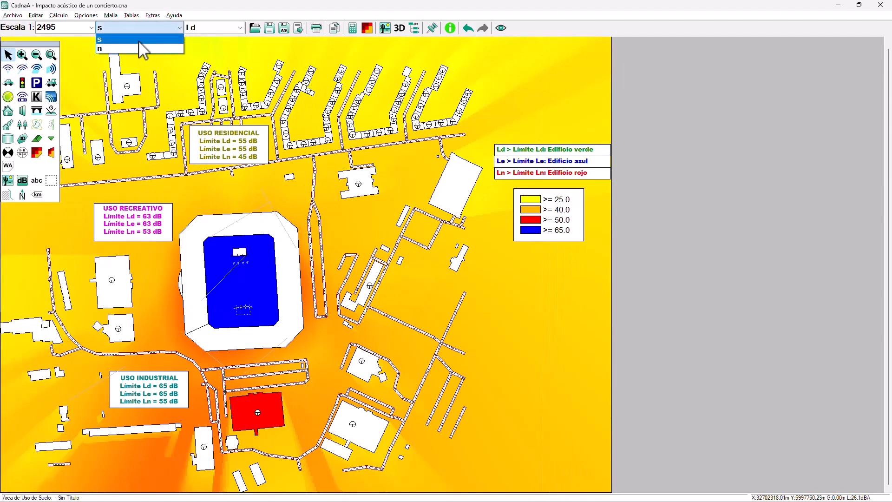
pyautogui.click(133, 46)
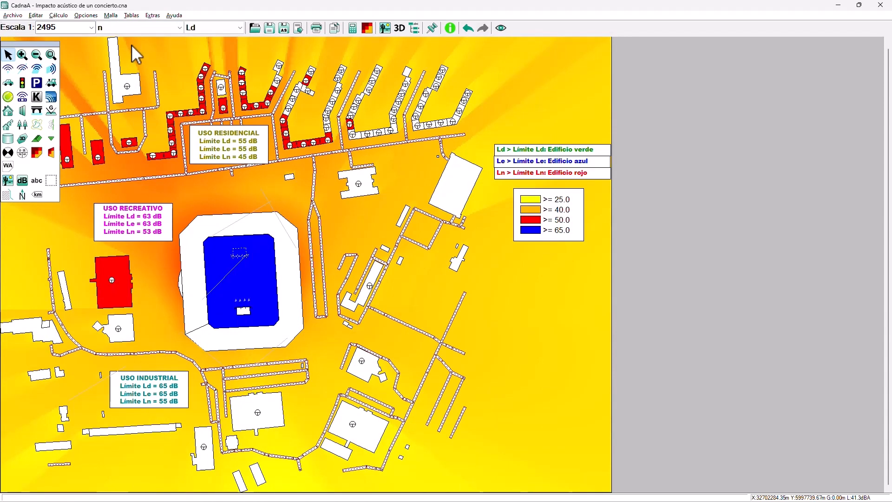
# Set the displayed evaluation parameter to Ln and examine the residential buildings of variant n in the 3D view
pyautogui.click(228, 27)
pyautogui.click(202, 58)
pyautogui.click(398, 27)
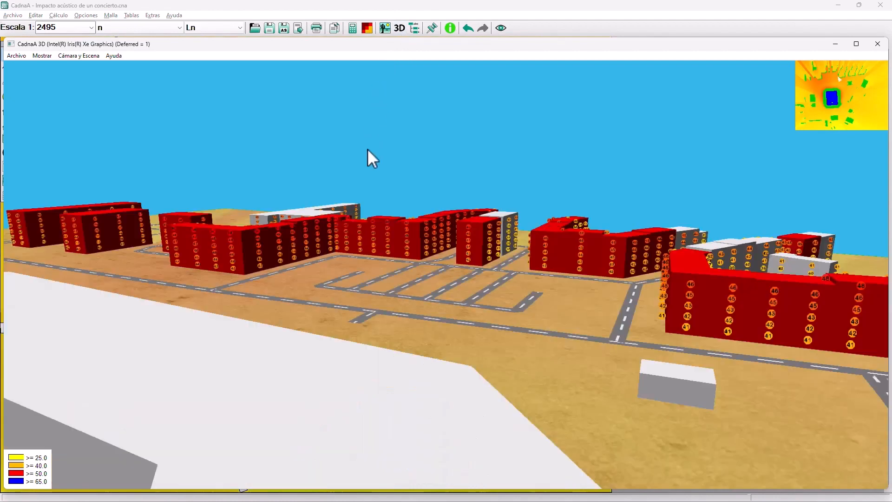
pyautogui.scroll(2, 472, 238)
pyautogui.scroll(5, 473, 237)
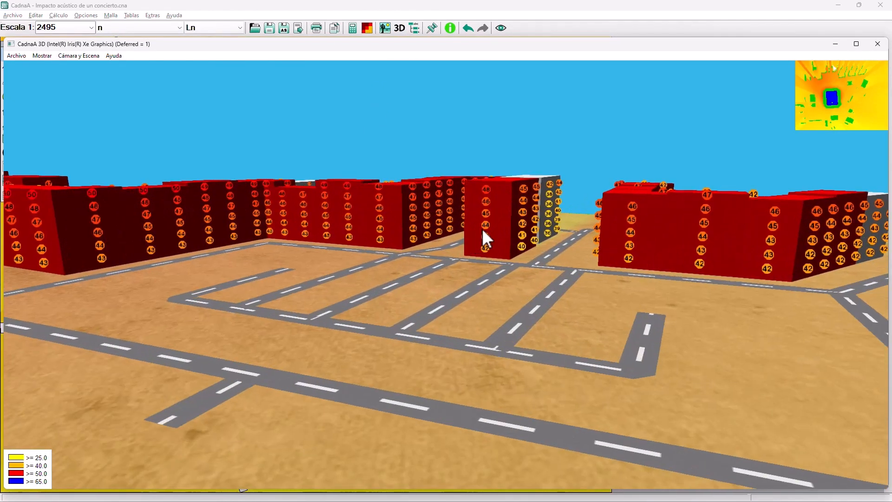
# Check the height of the small residential block in its building geometry, discard the dialogs and close the 3D view
pyautogui.doubleClick(494, 203)
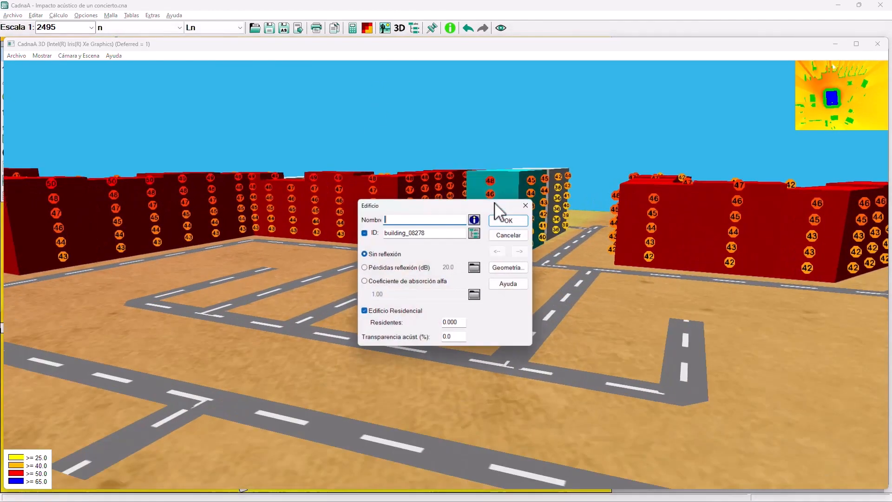
pyautogui.click(509, 267)
pyautogui.moveTo(423, 324); pyautogui.dragTo(370, 319)
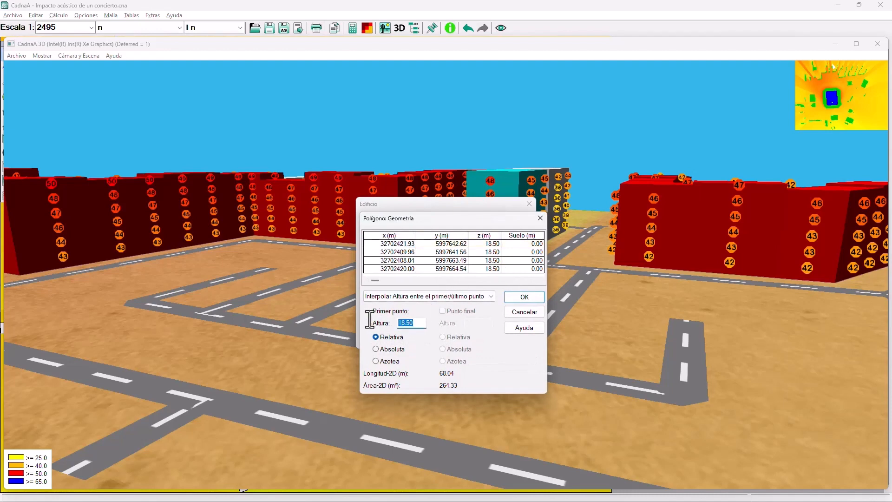
pyautogui.click(540, 218)
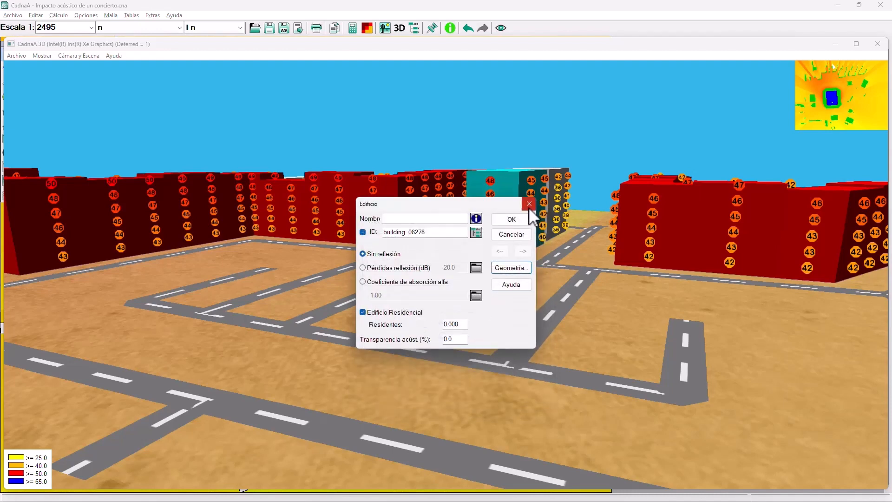
pyautogui.click(529, 203)
pyautogui.click(877, 44)
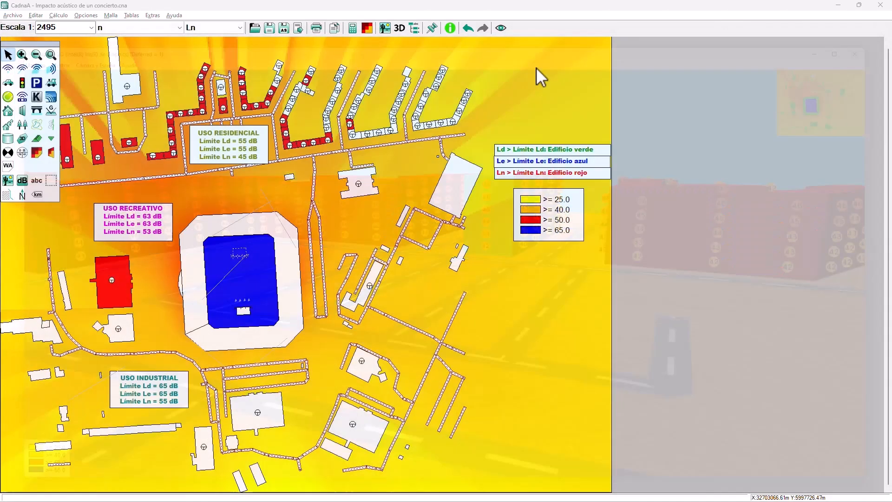
# Set the grid's receiver height to 15 m and recalculate the grid for the current variant n only
pyautogui.click(111, 15)
pyautogui.click(130, 26)
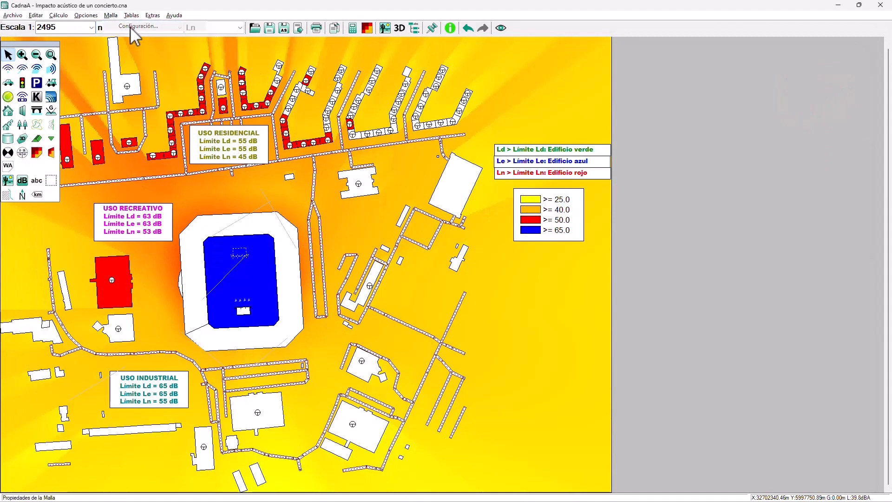
pyautogui.click(476, 215)
pyautogui.moveTo(476, 217); pyautogui.dragTo(432, 218)
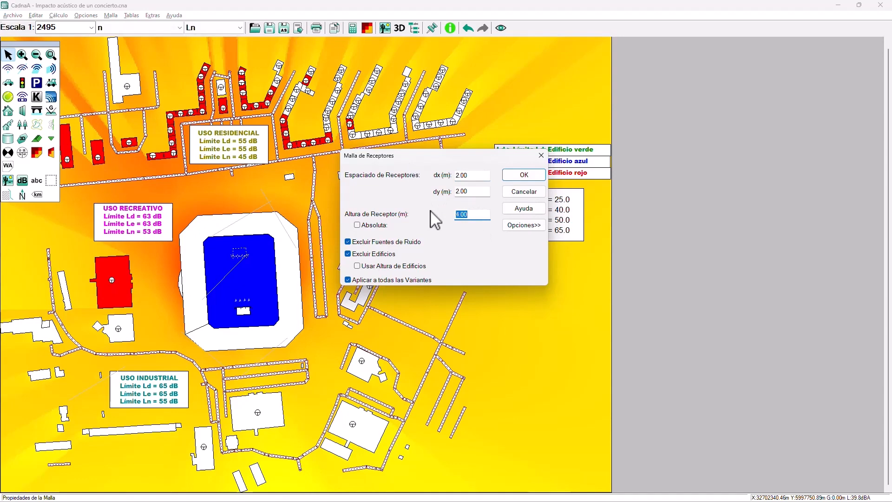
pyautogui.write('15')
pyautogui.click(524, 175)
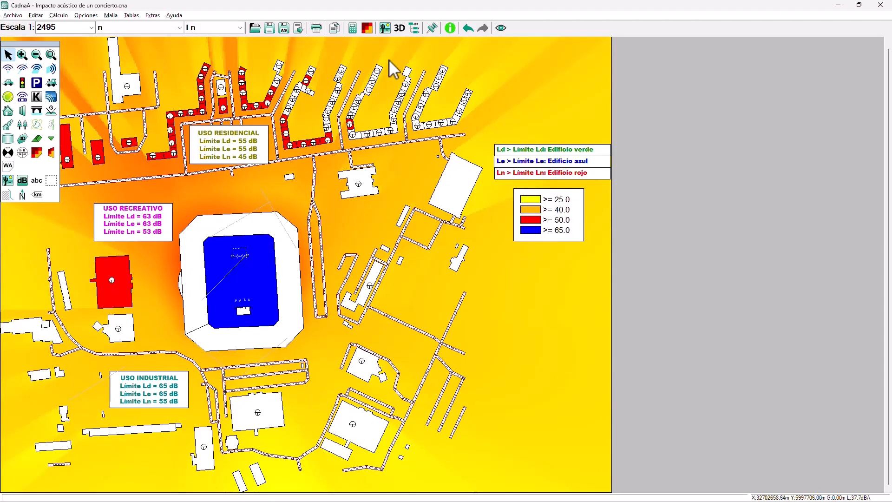
pyautogui.click(367, 28)
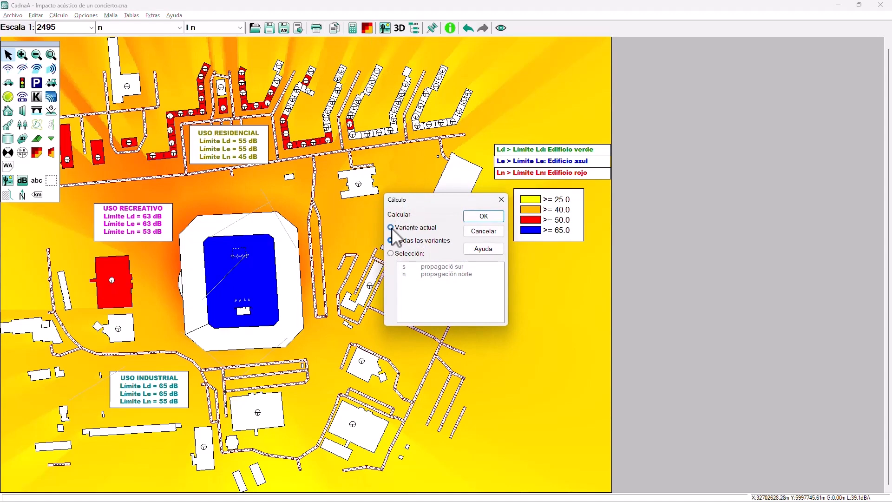
pyautogui.click(483, 216)
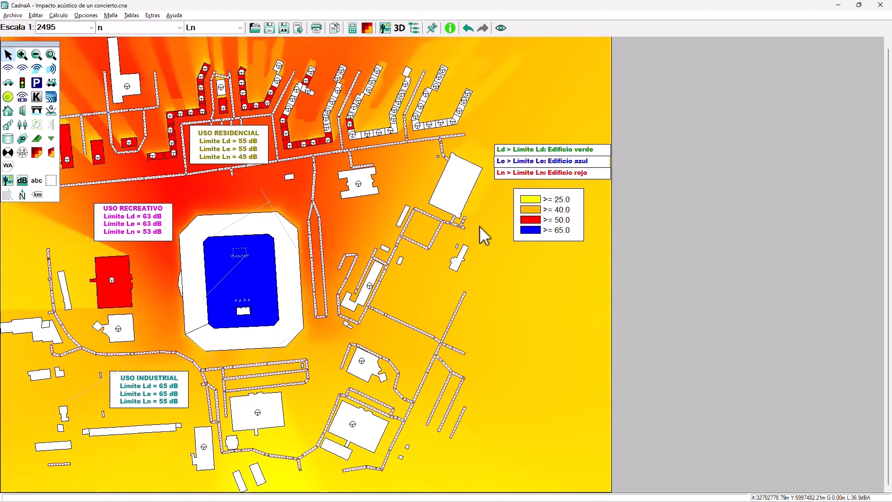
# Switch to variant s and open its 3D view at the red building south of the stadium
pyautogui.click(177, 27)
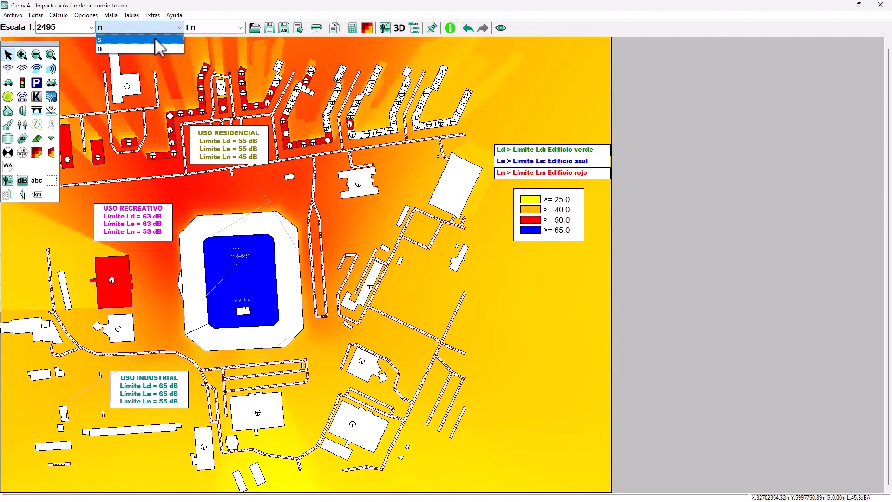
pyautogui.click(155, 40)
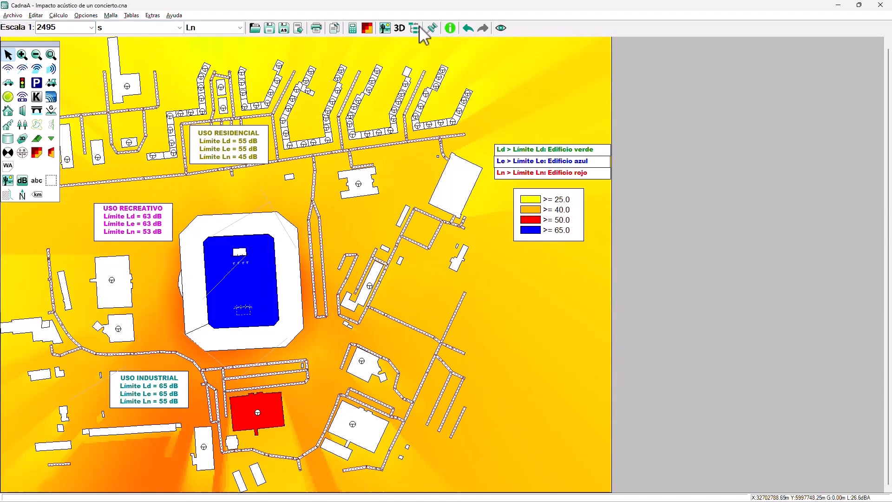
pyautogui.click(401, 28)
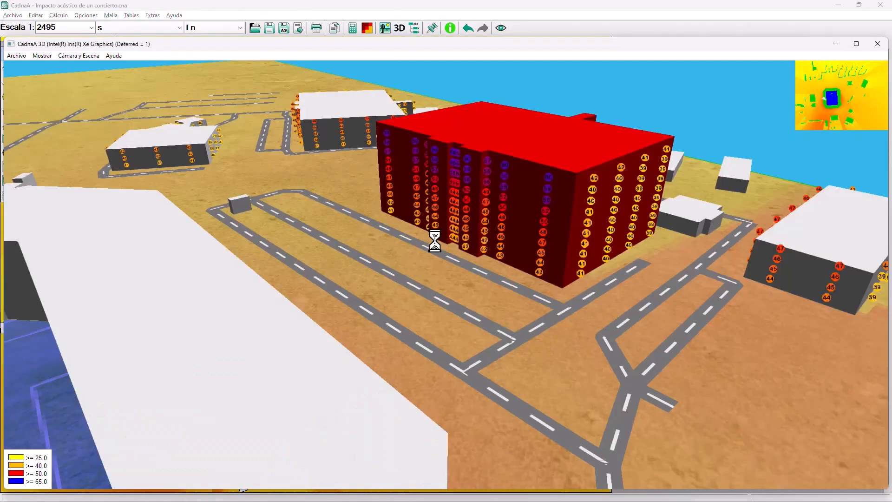
# Check the height of the red building in its polygon geometry, cancel without changes and close the 3D view
pyautogui.doubleClick(514, 184)
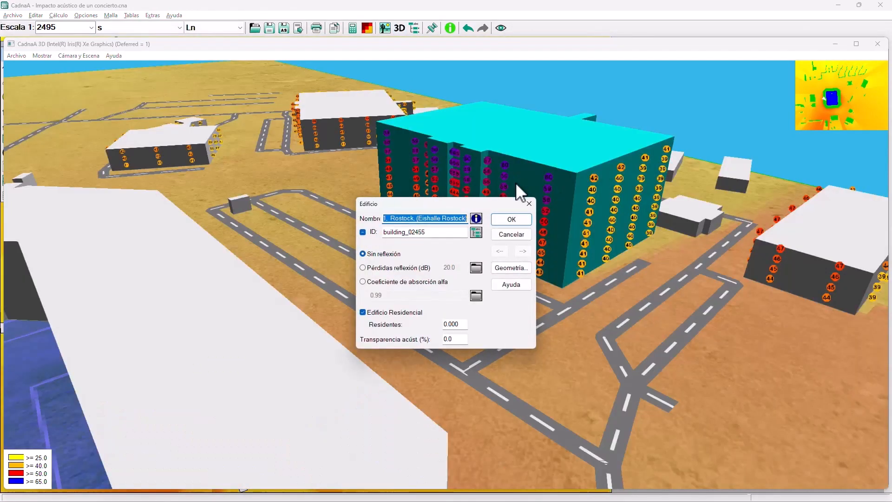
pyautogui.click(500, 269)
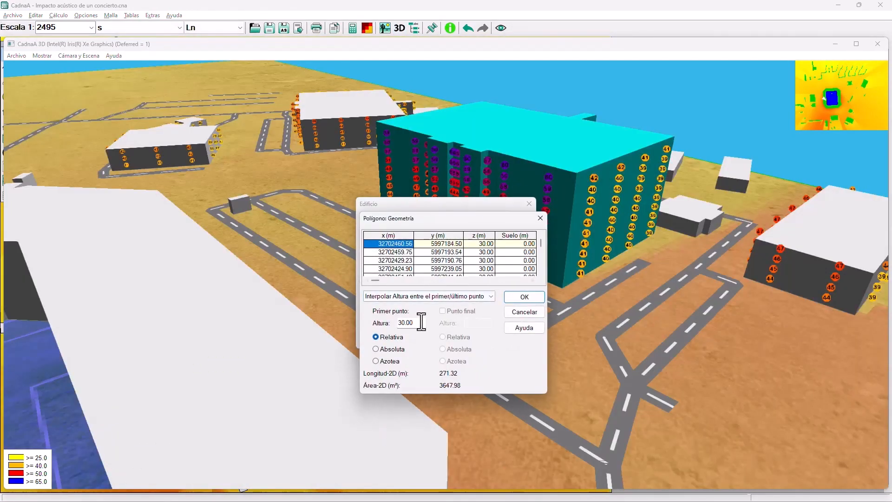
pyautogui.moveTo(418, 323); pyautogui.dragTo(395, 325)
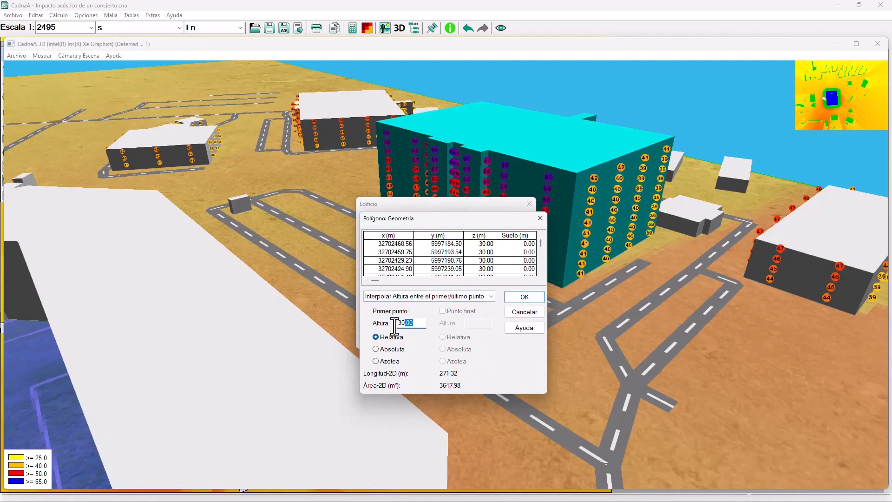
pyautogui.click(522, 314)
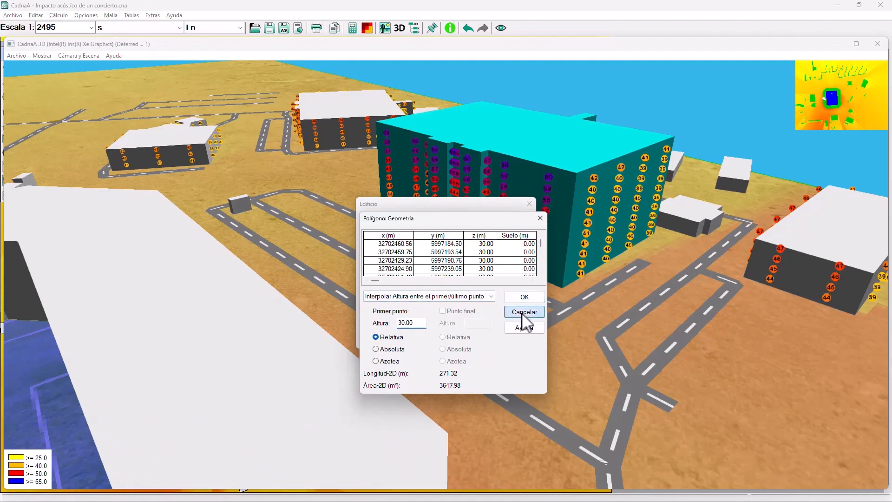
pyautogui.click(529, 206)
pyautogui.click(878, 46)
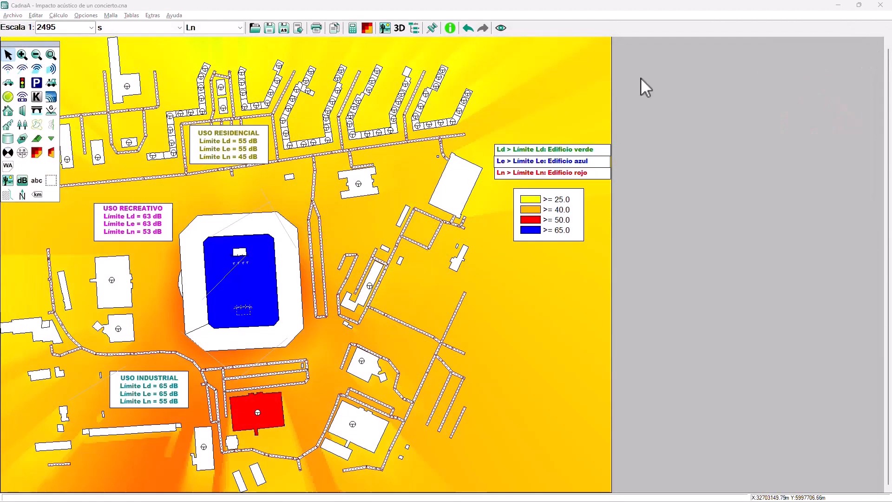
# Set the grid's receiver height to 25 m and recalculate the grid for the current variant s only
pyautogui.click(111, 15)
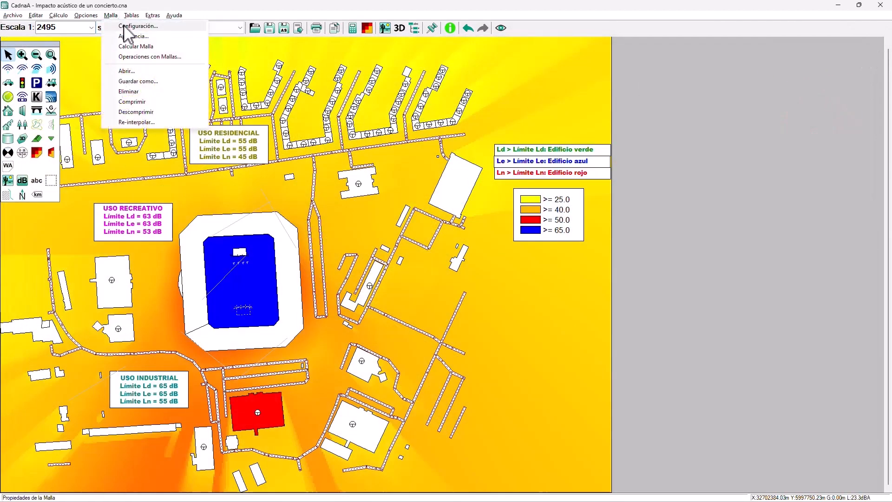
pyautogui.click(124, 27)
pyautogui.moveTo(474, 218); pyautogui.dragTo(439, 216)
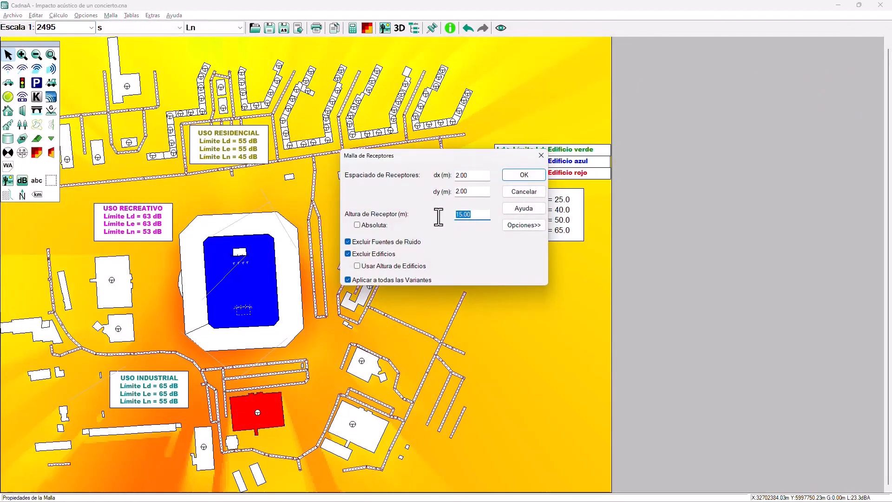
pyautogui.write('25')
pyautogui.click(517, 174)
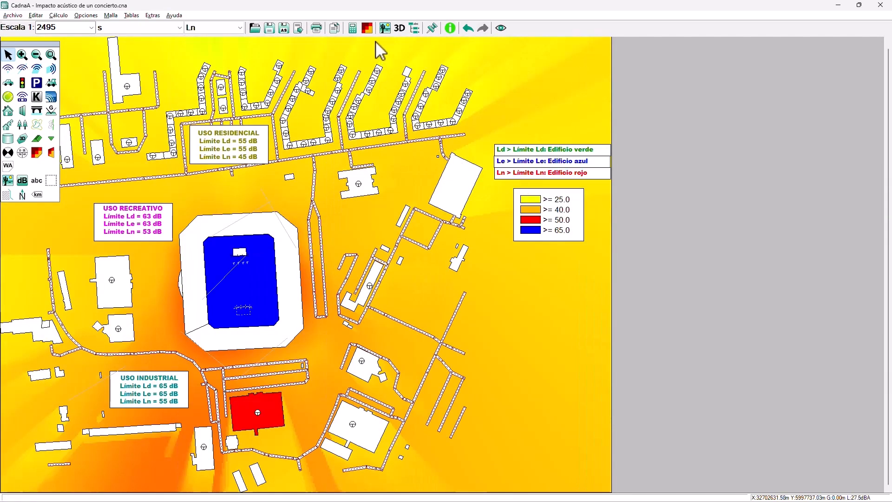
pyautogui.click(367, 29)
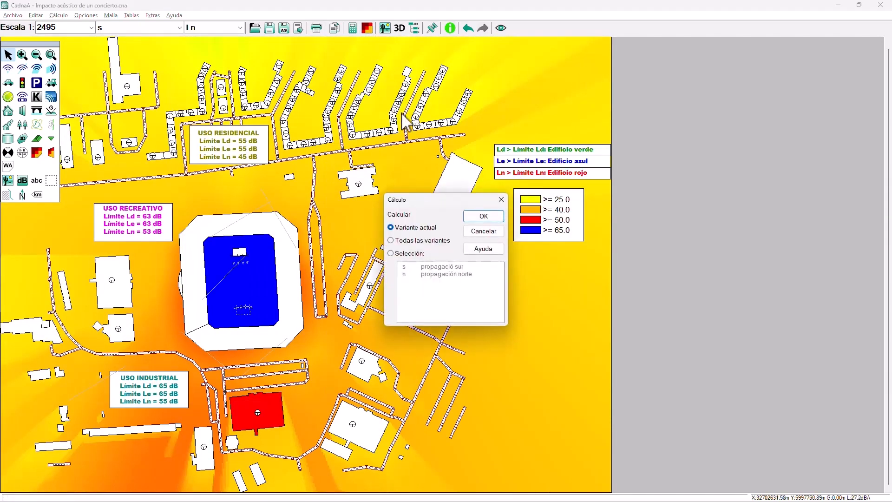
pyautogui.click(491, 217)
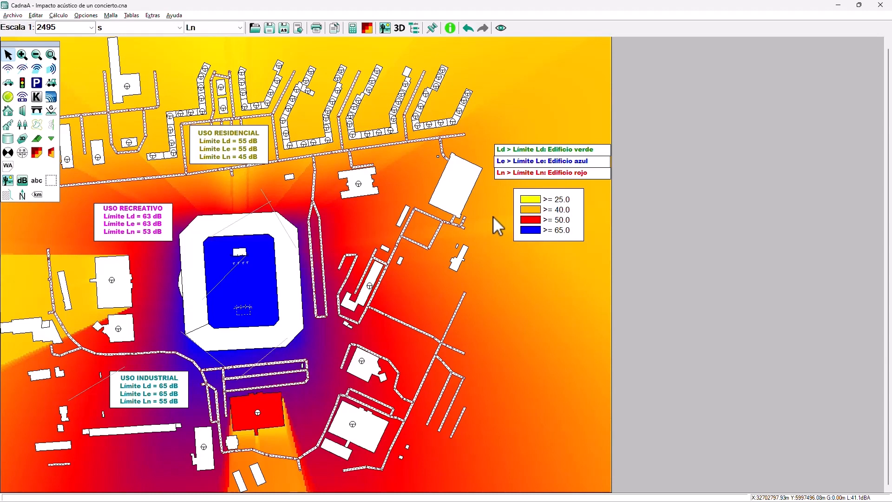
# Compare the noise maps by switching to variant n and back to variant s
pyautogui.click(160, 26)
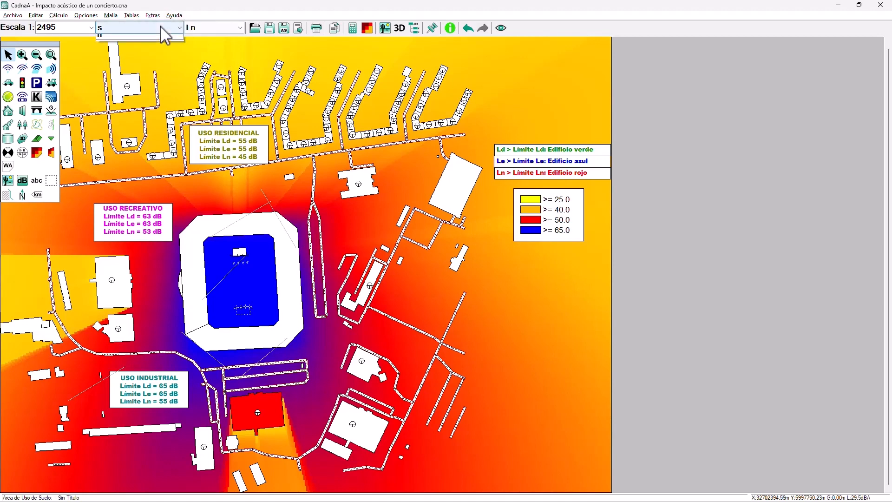
pyautogui.click(147, 48)
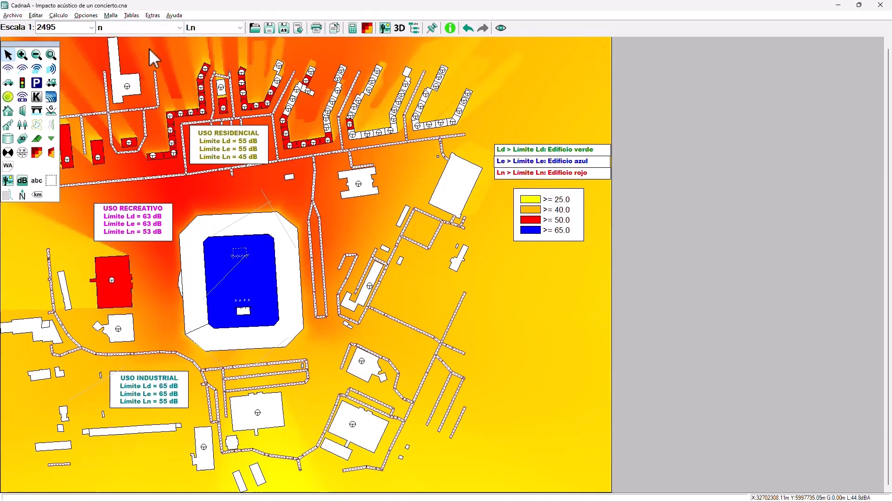
pyautogui.click(171, 27)
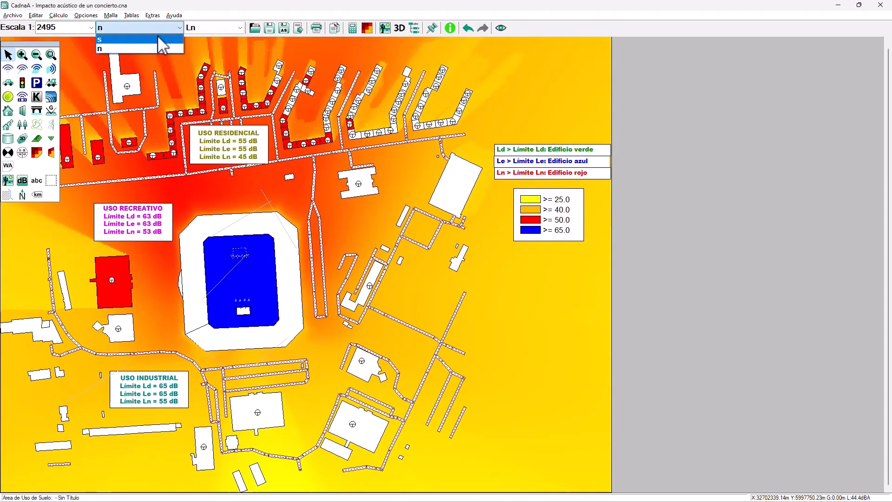
pyautogui.click(158, 39)
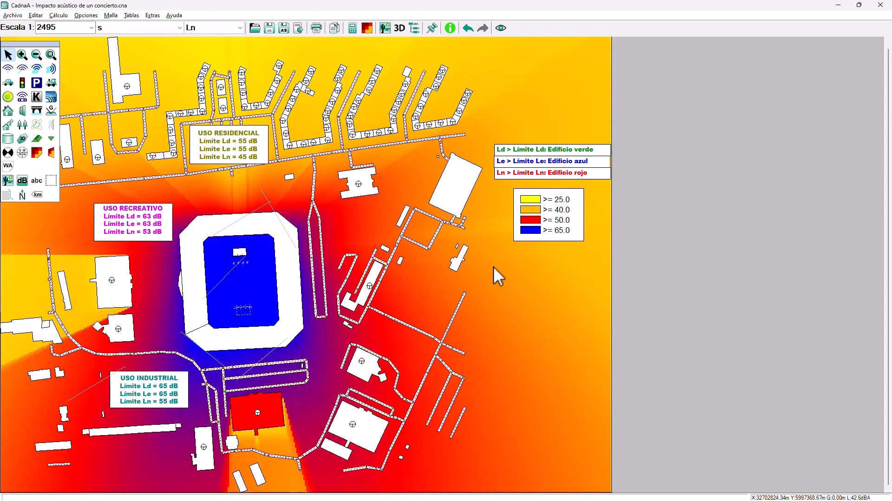
# Check the red building's height in its geometry from the 3D view of variant s and cancel without changes
pyautogui.click(400, 29)
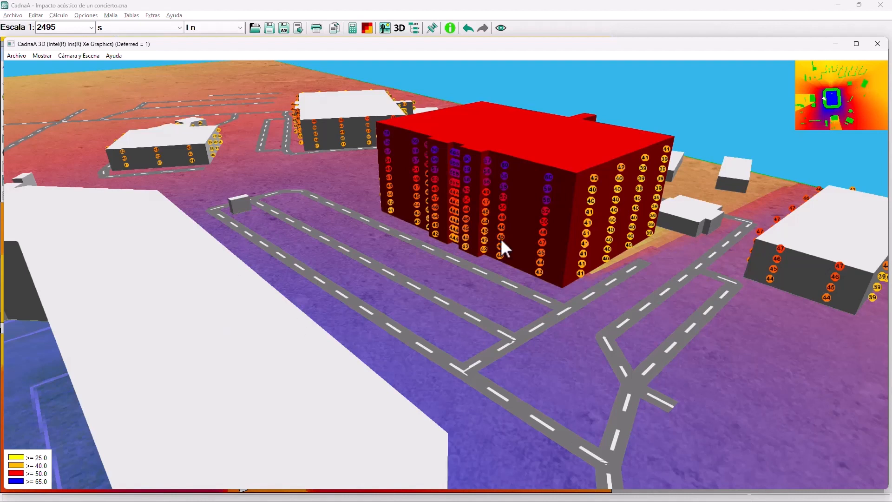
pyautogui.doubleClick(505, 156)
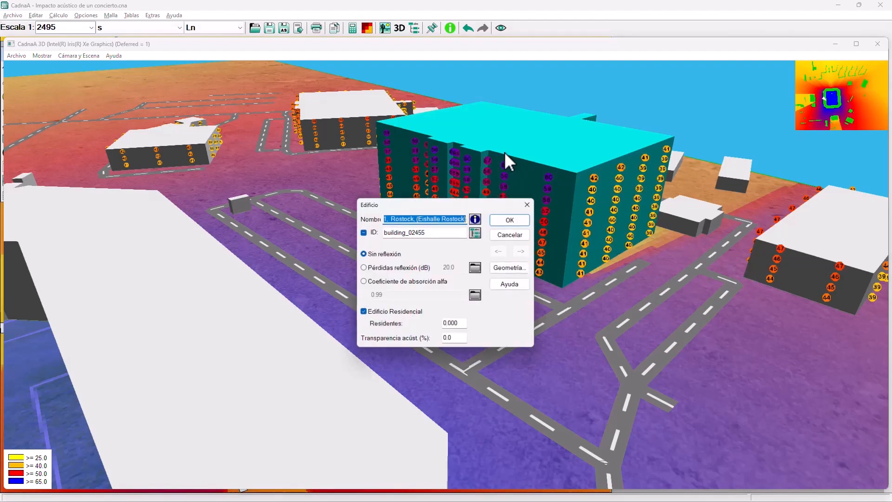
pyautogui.click(504, 275)
pyautogui.moveTo(410, 323); pyautogui.dragTo(382, 324)
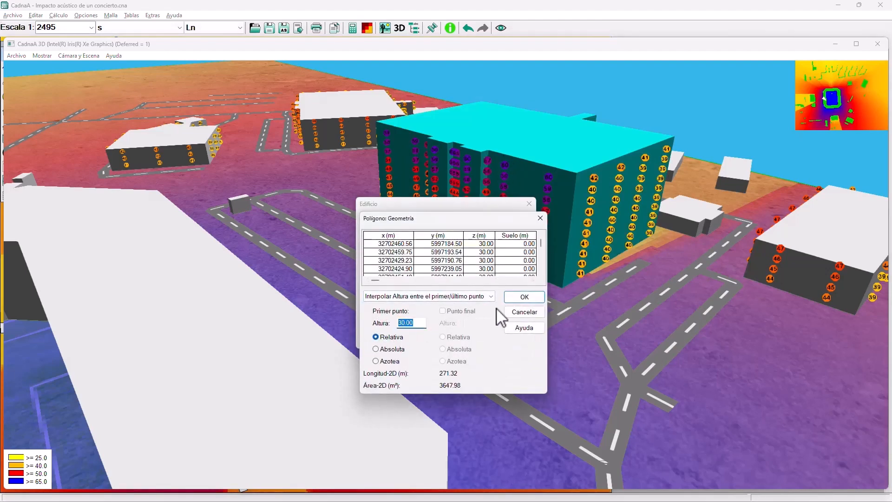
pyautogui.click(525, 312)
pyautogui.click(515, 234)
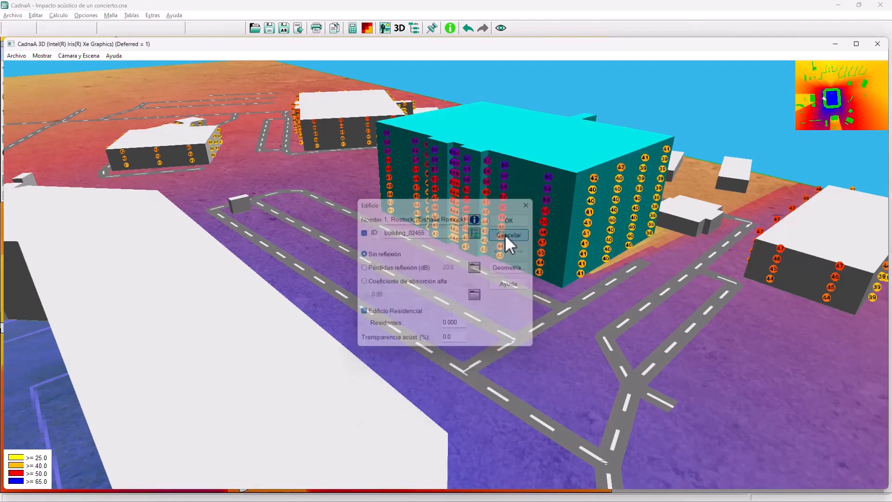
# Check the stadium building's height in its geometry, discard the dialogs and close the 3D view
pyautogui.doubleClick(213, 297)
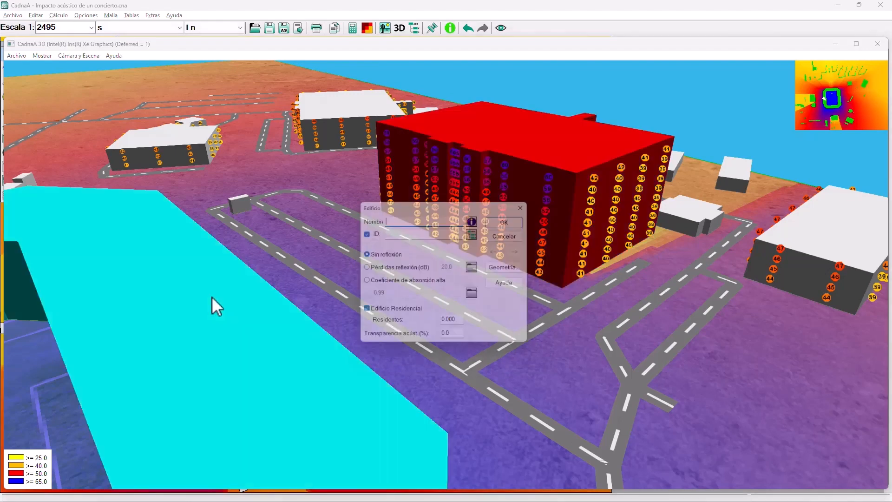
pyautogui.click(505, 274)
pyautogui.click(539, 218)
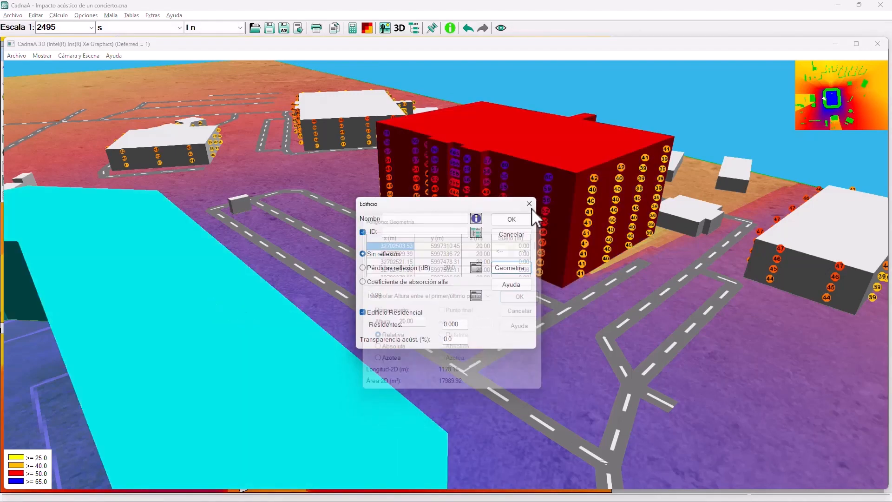
pyautogui.click(528, 205)
pyautogui.click(878, 44)
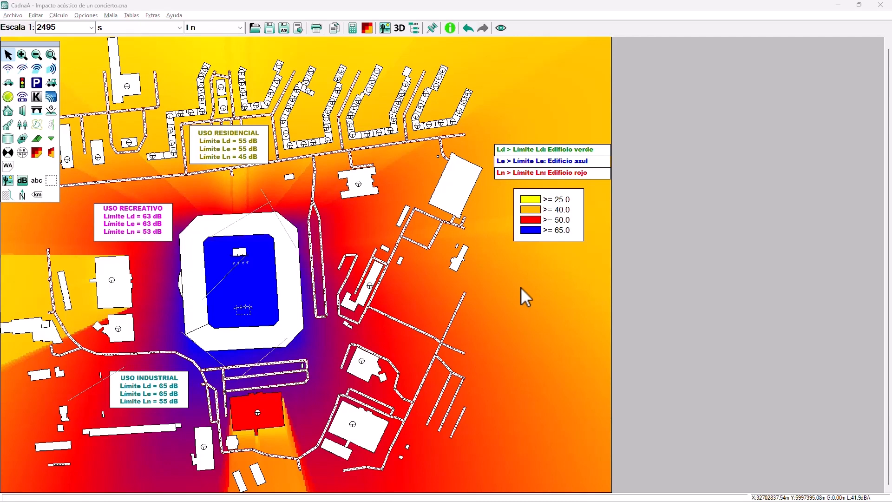
# Enable variant V03 with the abbreviation "s pantalla" and the name "propagación sur pantalla"
pyautogui.click(138, 15)
pyautogui.click(147, 36)
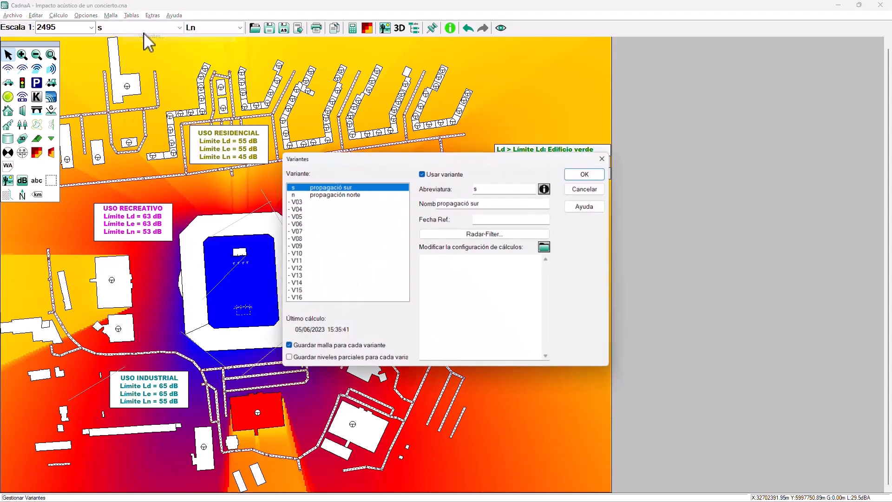
pyautogui.click(317, 201)
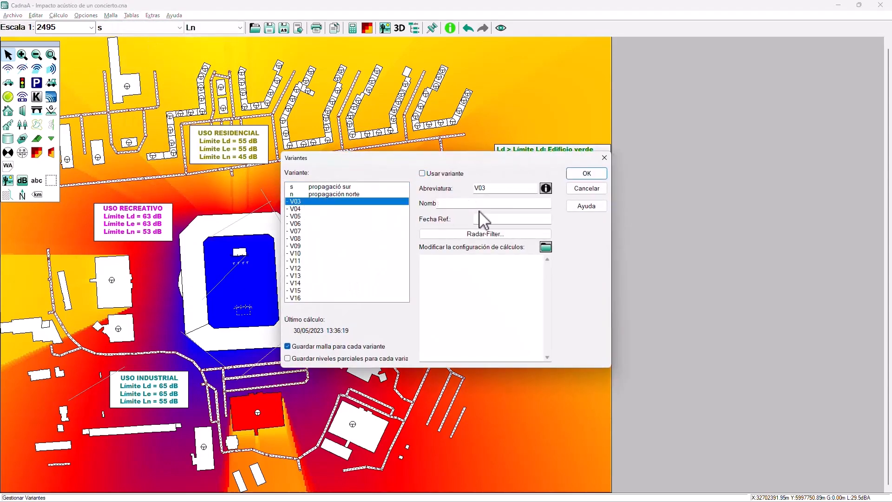
pyautogui.doubleClick(494, 194)
pyautogui.write('s pantalla')
pyautogui.click(483, 203)
pyautogui.write('propagación sur pantalla')
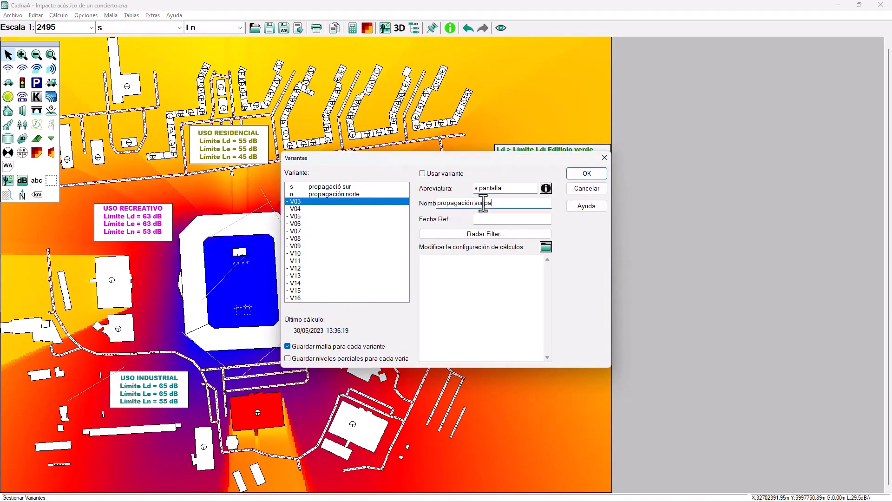
pyautogui.click(421, 173)
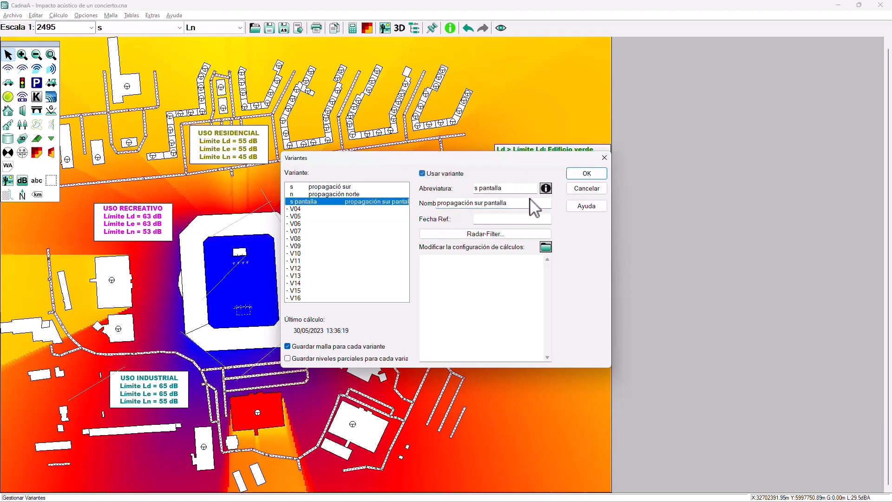
pyautogui.click(587, 173)
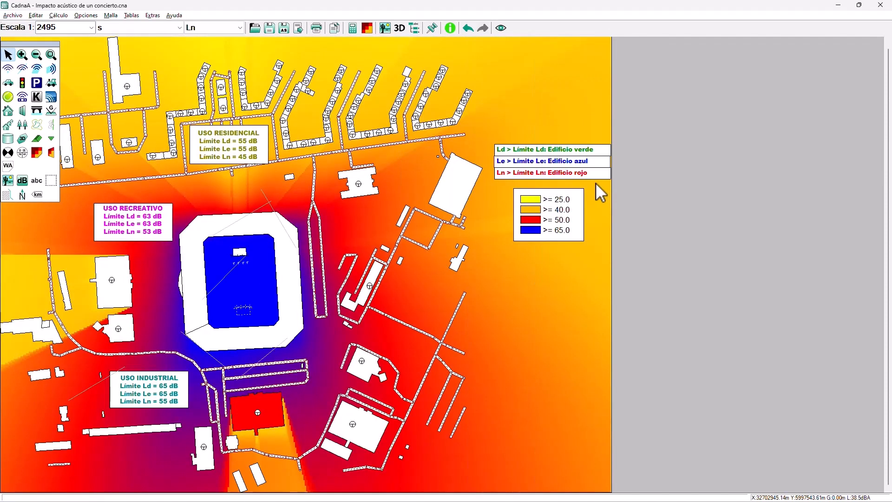
# Duplicate the "propagación sur" group under Root in the ObjectTree and rename the copy "propagación sur pantalla"
pyautogui.click(414, 27)
pyautogui.click(73, 75)
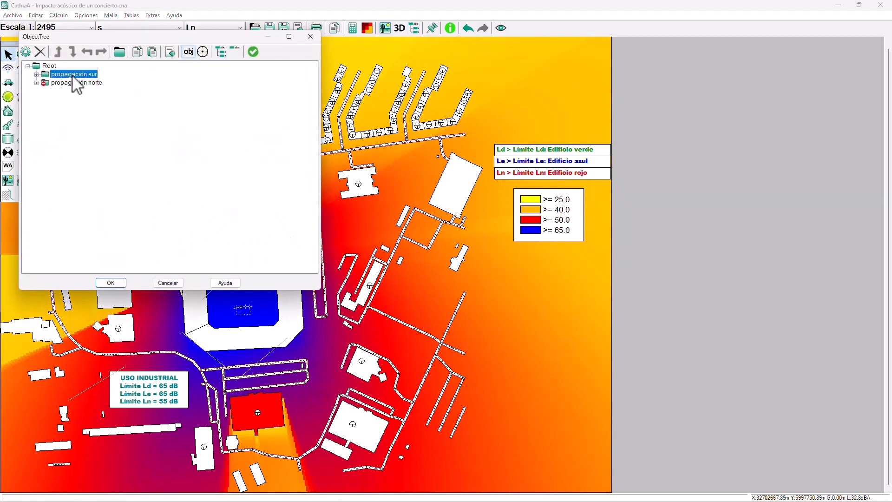
pyautogui.click(47, 66)
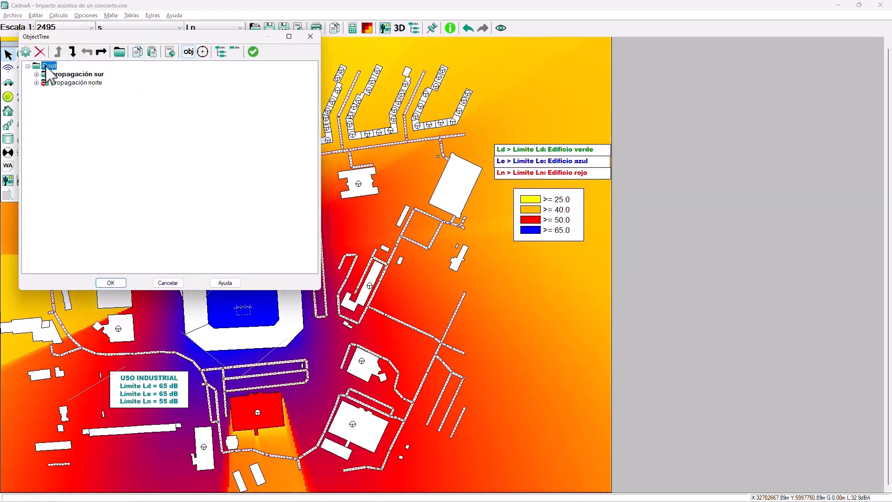
pyautogui.click(152, 52)
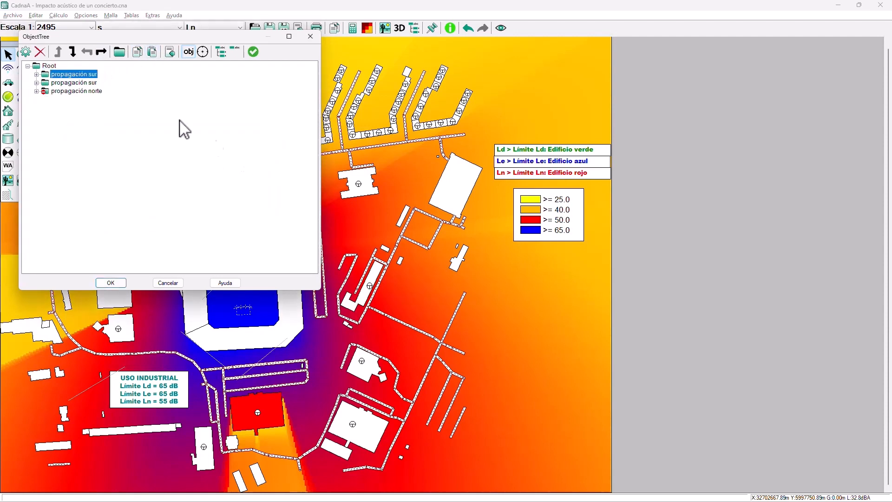
pyautogui.doubleClick(96, 75)
pyautogui.click(171, 110)
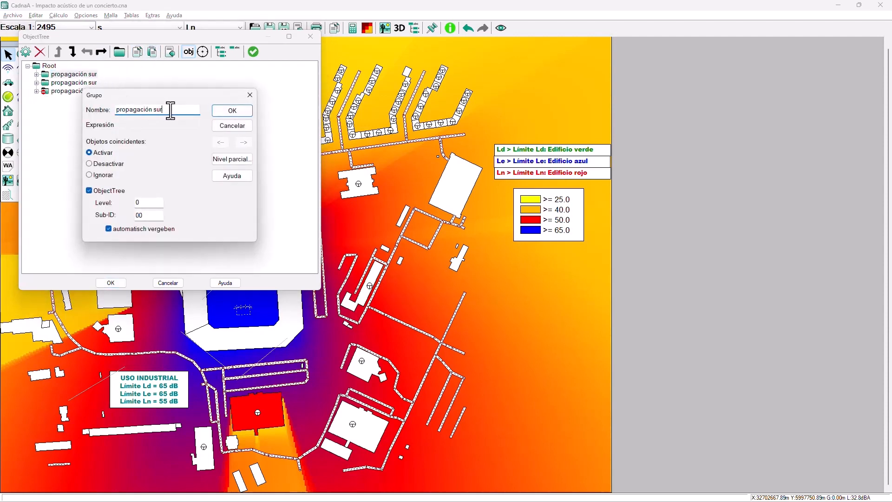
pyautogui.write('pantalla')
pyautogui.click(232, 111)
pyautogui.click(110, 283)
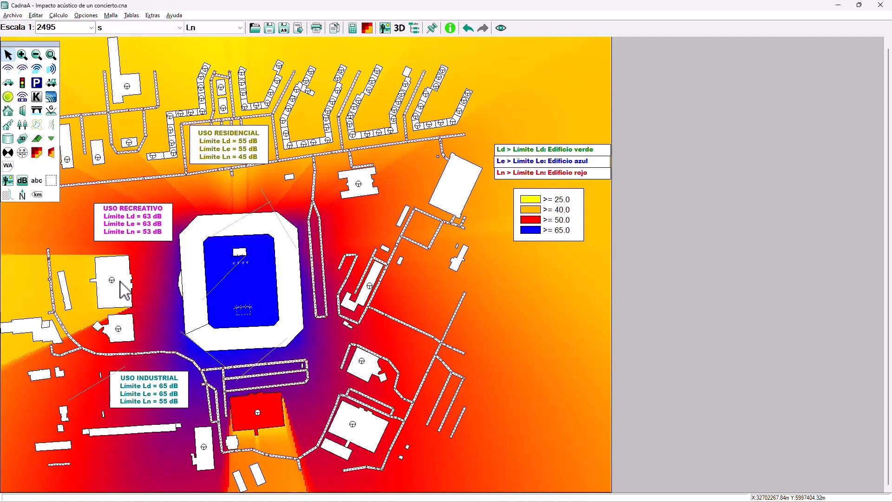
# Switch to variant "s pantalla" and draw a barrier about 85 m long along the stand's inner edge south of the stage
pyautogui.scroll(9, 206, 329)
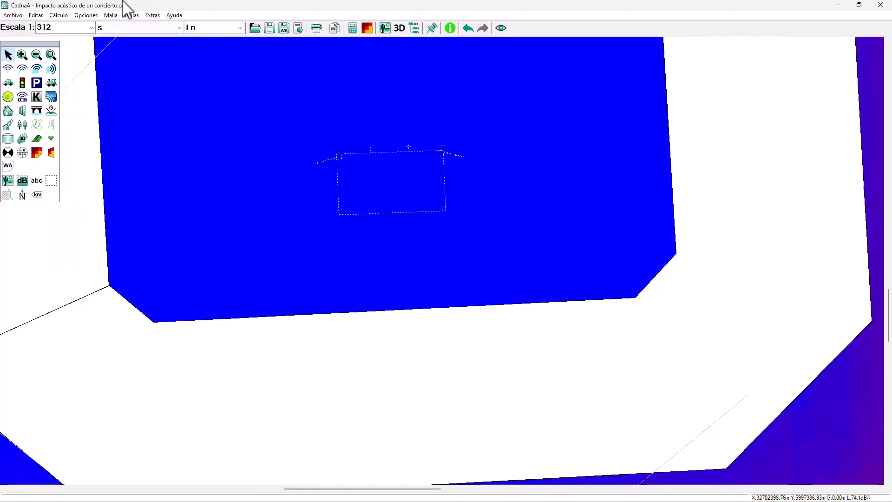
pyautogui.click(107, 28)
pyautogui.click(114, 57)
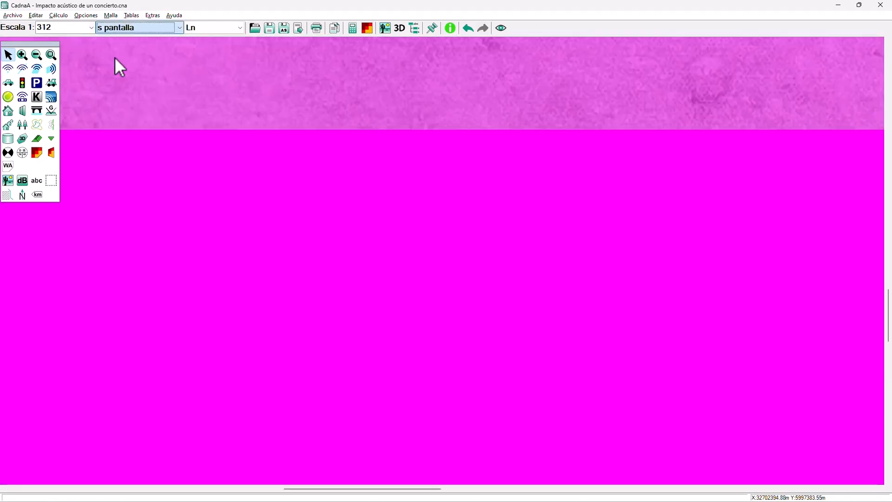
pyautogui.click(23, 110)
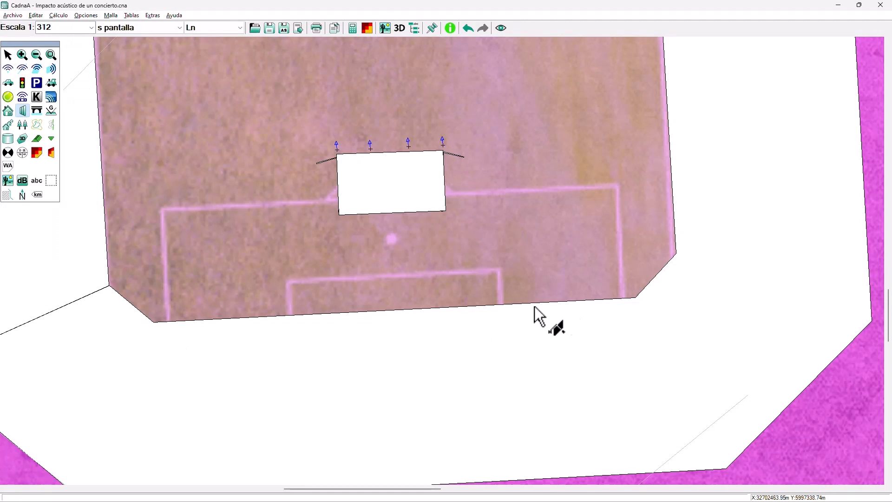
pyautogui.click(636, 298)
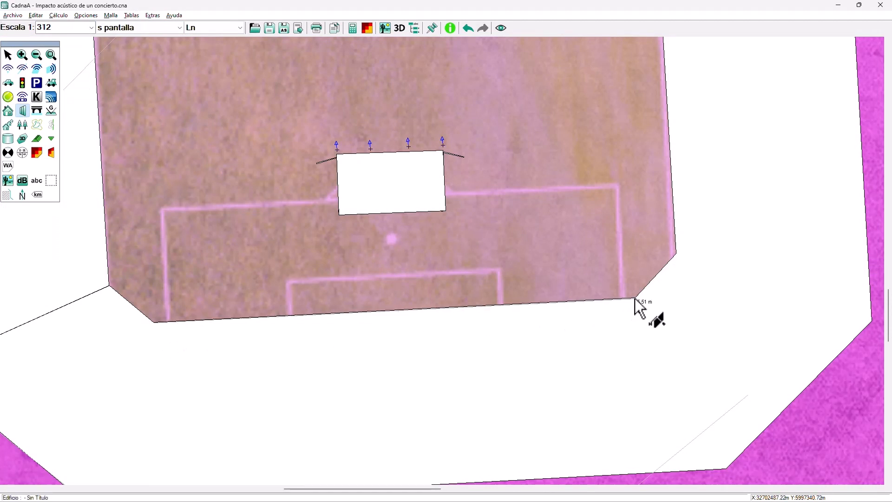
pyautogui.rightClick(401, 325)
pyautogui.scroll(2, 431, 297)
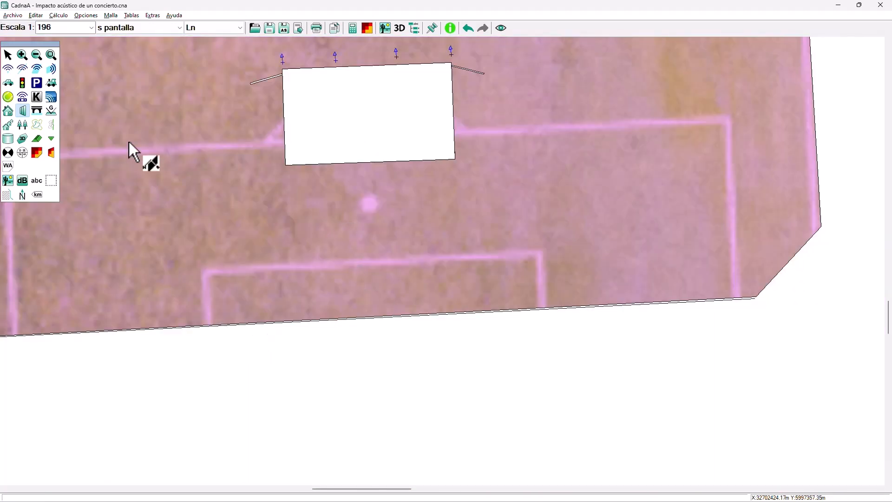
# Set the new barrier's height to 10 m relative to the roof (Azotea) and name the barrier "pantalla"
pyautogui.click(8, 55)
pyautogui.doubleClick(285, 324)
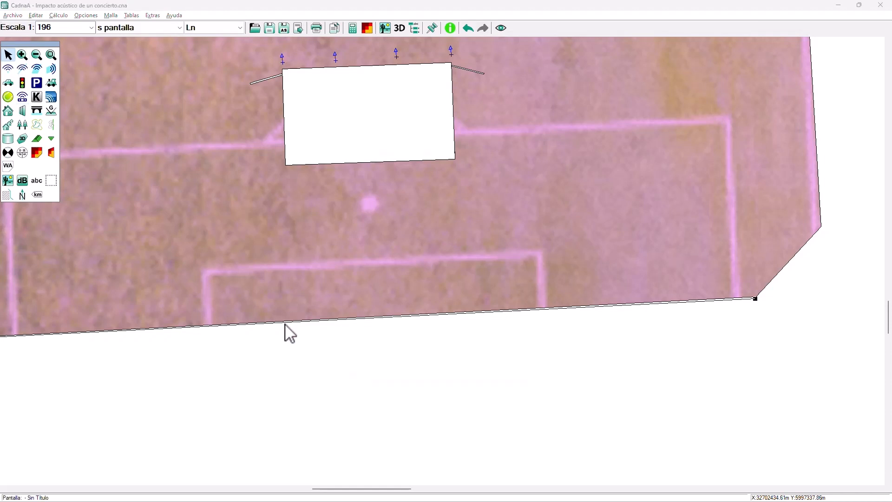
pyautogui.click(508, 222)
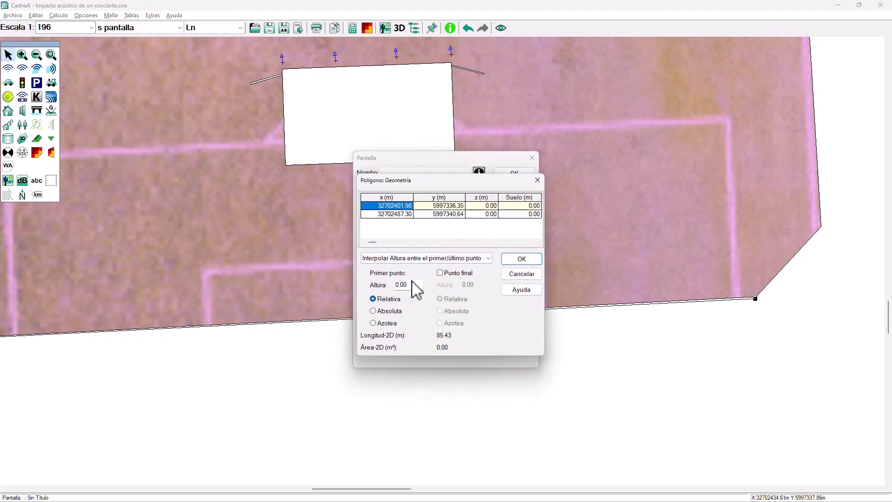
pyautogui.doubleClick(402, 284)
pyautogui.write('10')
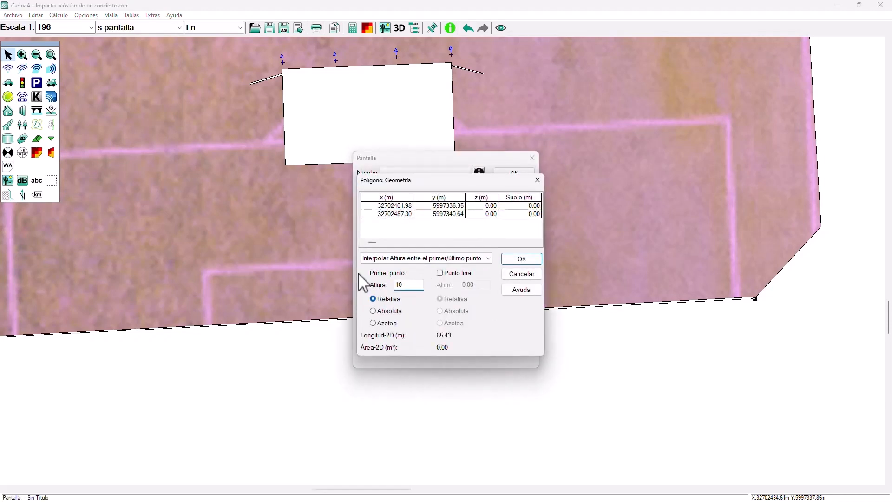
pyautogui.click(374, 310)
pyautogui.click(383, 325)
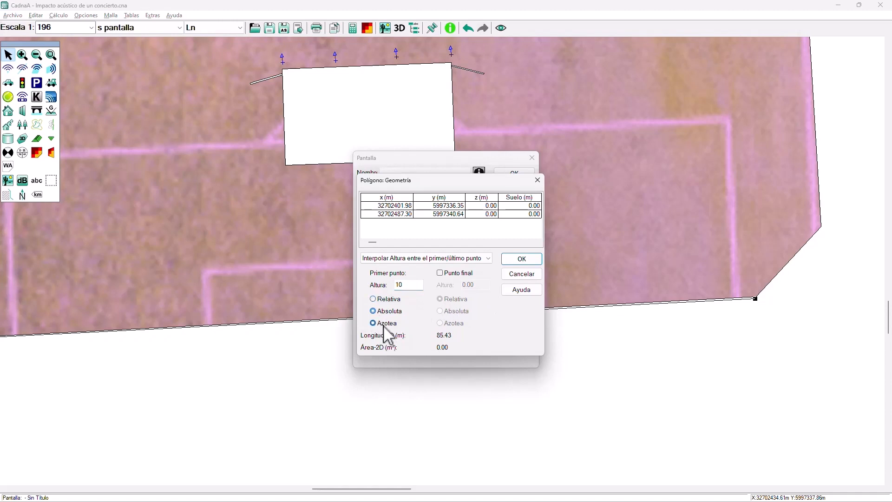
pyautogui.click(533, 258)
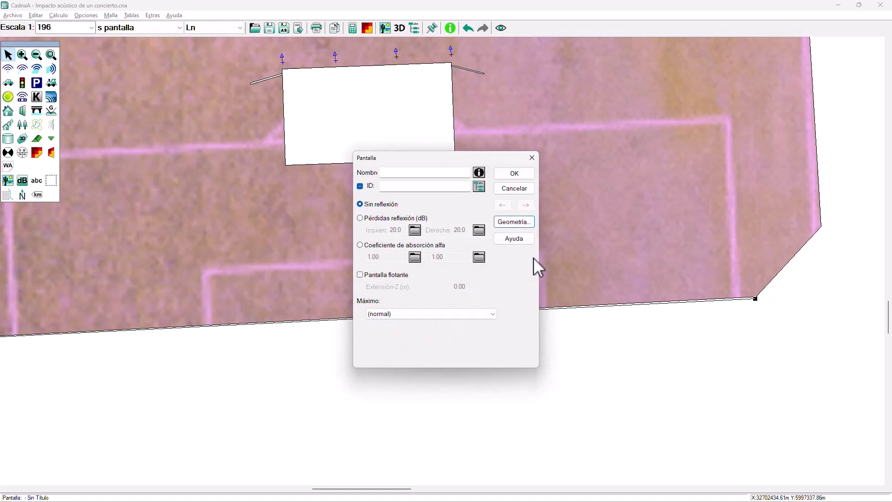
pyautogui.click(385, 177)
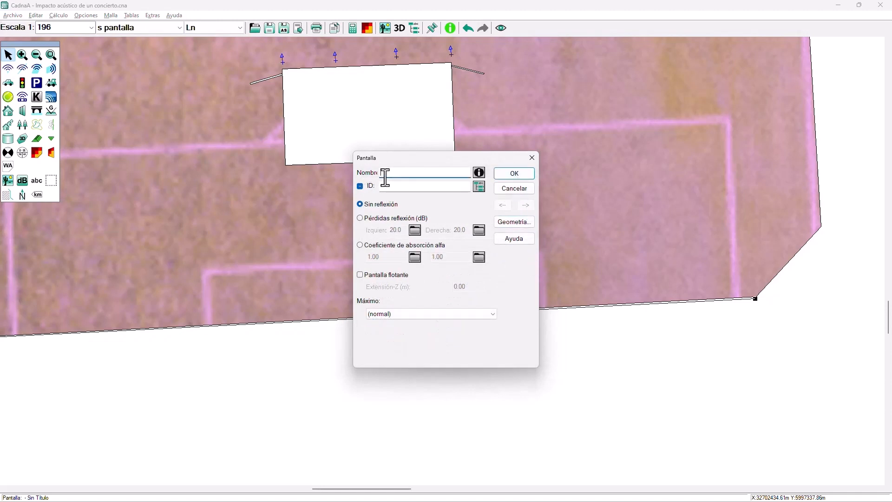
pyautogui.click(514, 174)
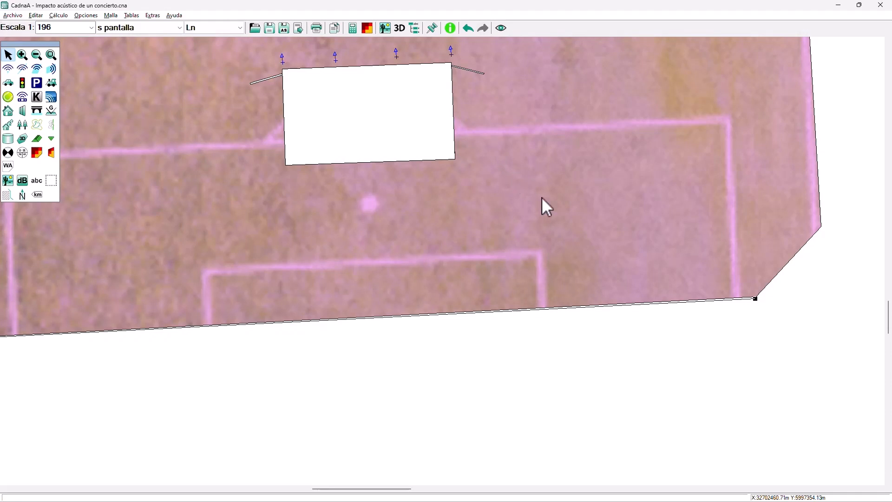
# Change the barrier's ObjectTree assignment to the "propagación sur pantalla" group
pyautogui.rightClick(750, 300)
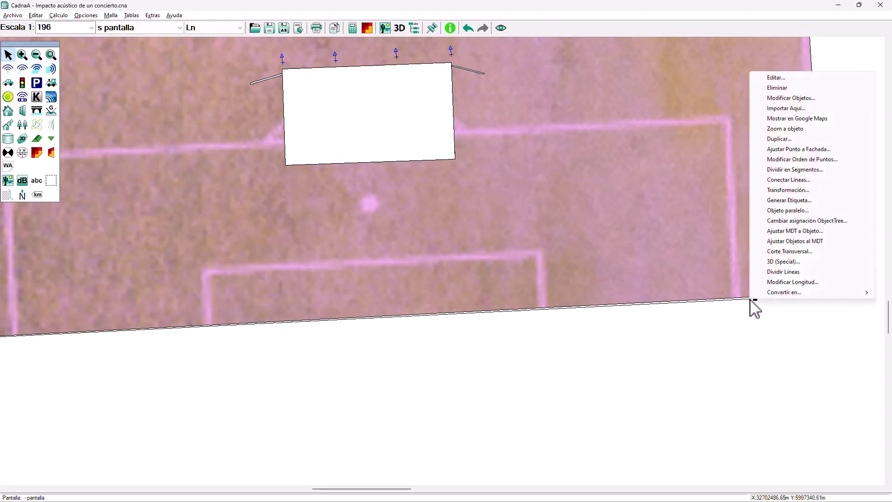
pyautogui.click(800, 222)
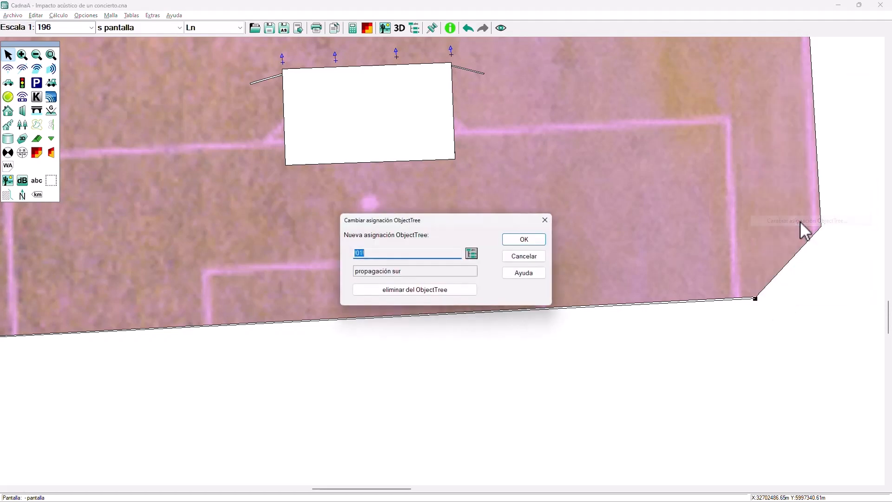
pyautogui.click(471, 253)
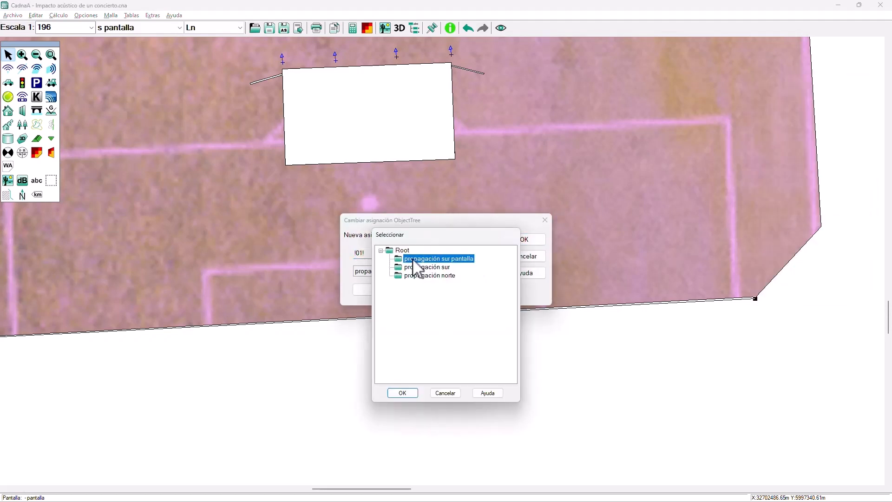
pyautogui.doubleClick(414, 259)
pyautogui.click(530, 240)
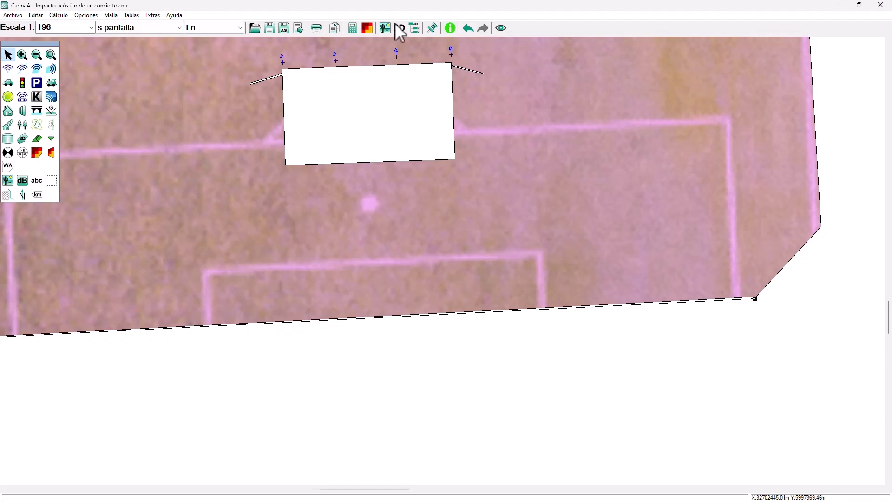
# Switch to variant "s" and deactivate the "propagación sur pantalla" group in the ObjectTree, keeping "propagación sur" active
pyautogui.click(418, 32)
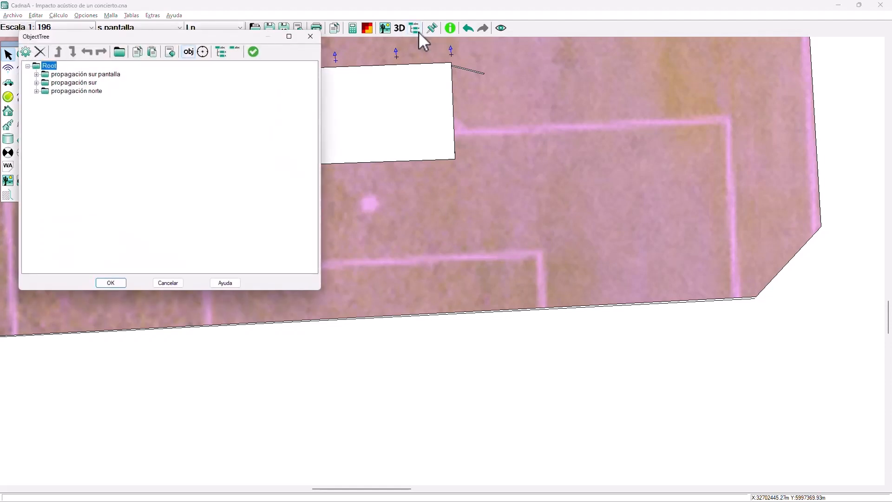
pyautogui.click(313, 35)
pyautogui.click(164, 31)
pyautogui.click(163, 48)
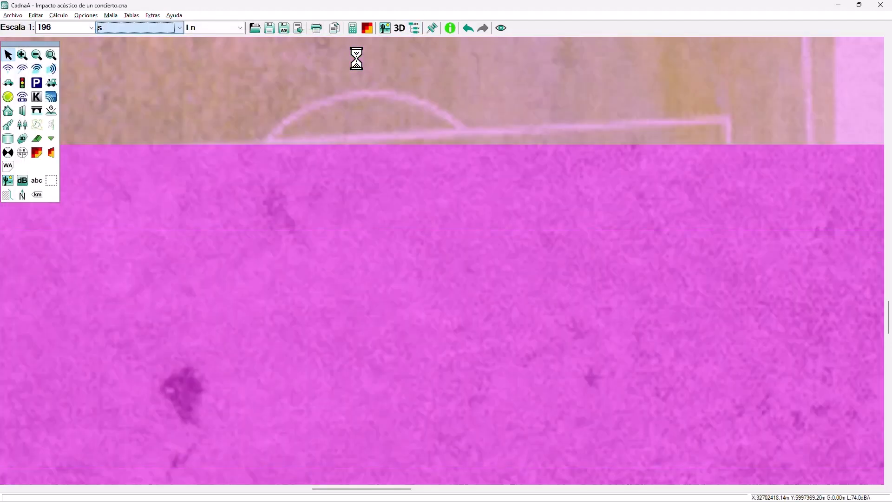
pyautogui.click(415, 28)
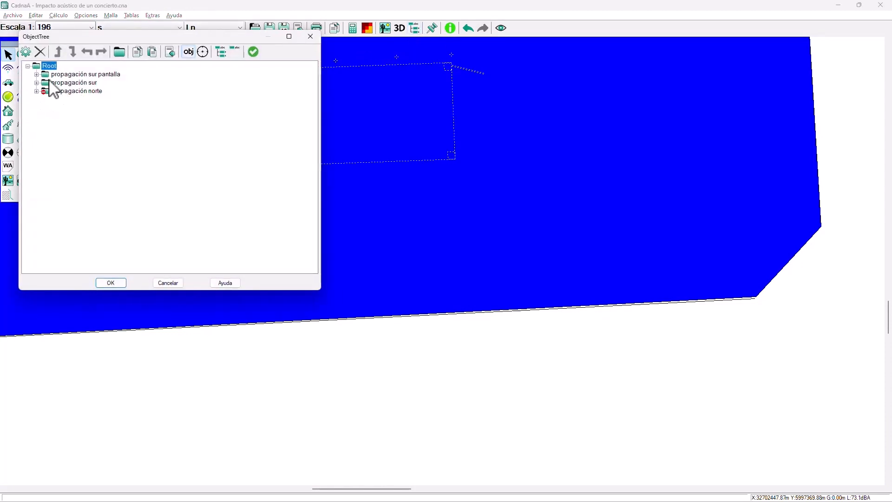
pyautogui.doubleClick(77, 75)
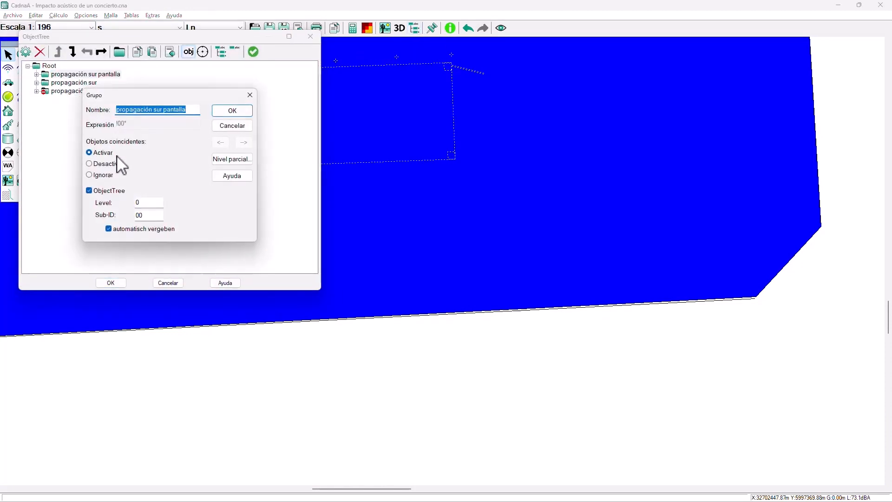
pyautogui.click(232, 110)
pyautogui.doubleClick(63, 91)
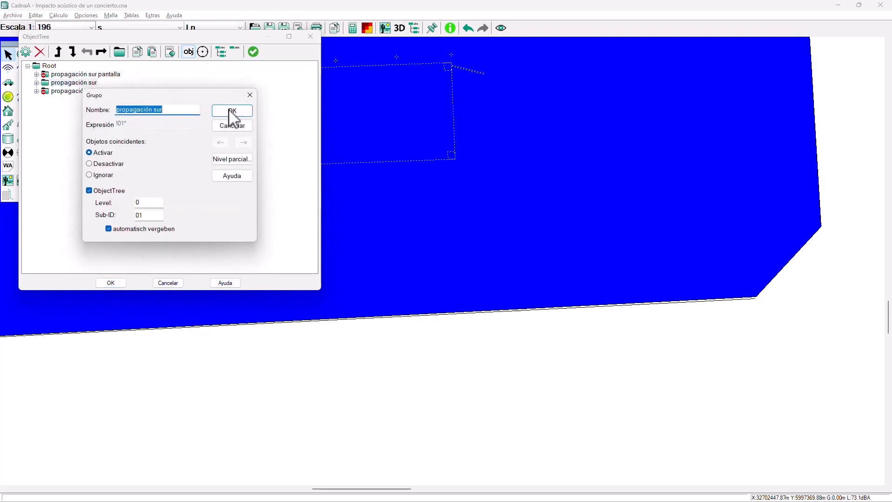
pyautogui.click(227, 116)
pyautogui.click(112, 283)
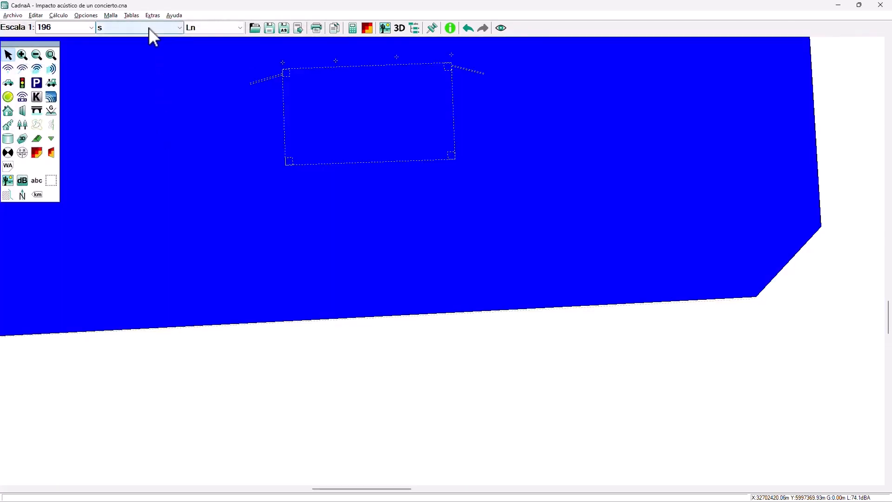
# Switch to variant "s pantalla" and activate the "propagación sur pantalla" group in the ObjectTree
pyautogui.click(149, 27)
pyautogui.click(133, 57)
pyautogui.click(414, 26)
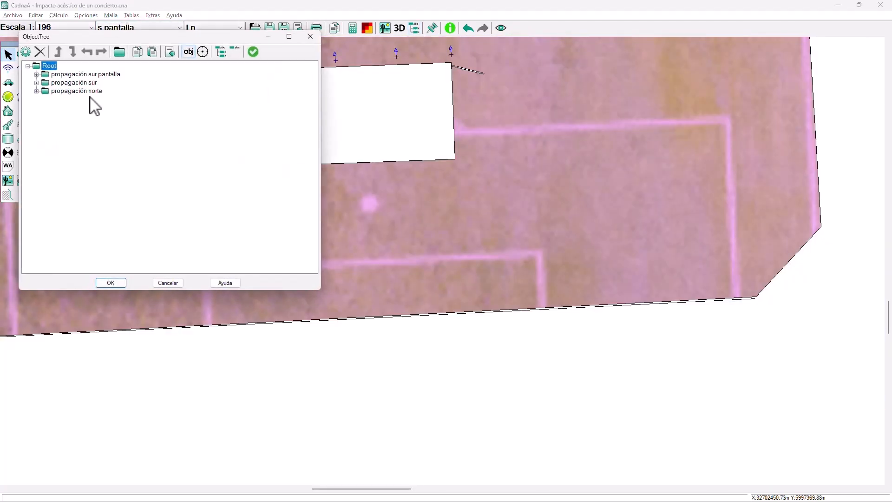
pyautogui.click(70, 76)
pyautogui.doubleClick(69, 75)
pyautogui.click(99, 153)
pyautogui.click(246, 111)
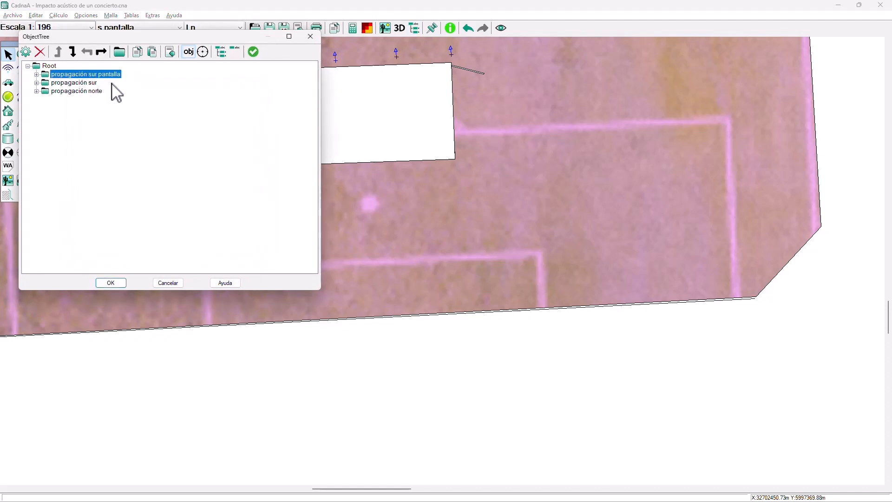
# Deactivate the "propagación sur" and "propagación norte" groups for variant "s pantalla" and apply the ObjectTree changes
pyautogui.doubleClick(74, 83)
pyautogui.click(116, 163)
pyautogui.click(233, 110)
pyautogui.doubleClick(60, 91)
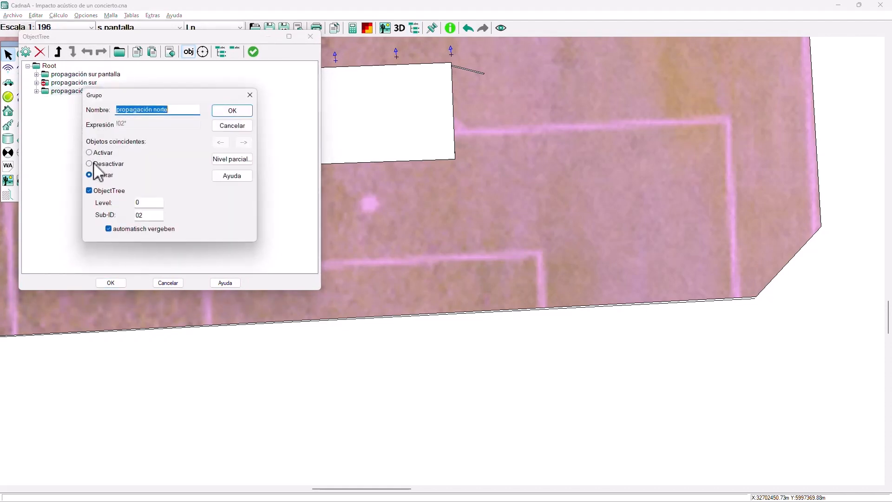
pyautogui.click(93, 163)
pyautogui.click(228, 111)
pyautogui.click(111, 283)
# Draw a vertical grid about 398 m long running north to south through the centre of the stadium
pyautogui.scroll(-2, 115, 281)
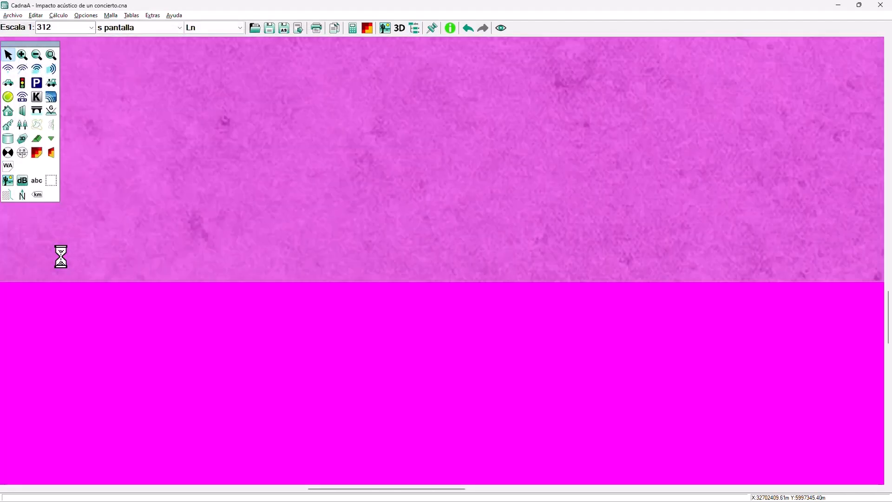
pyautogui.scroll(-4, 66, 255)
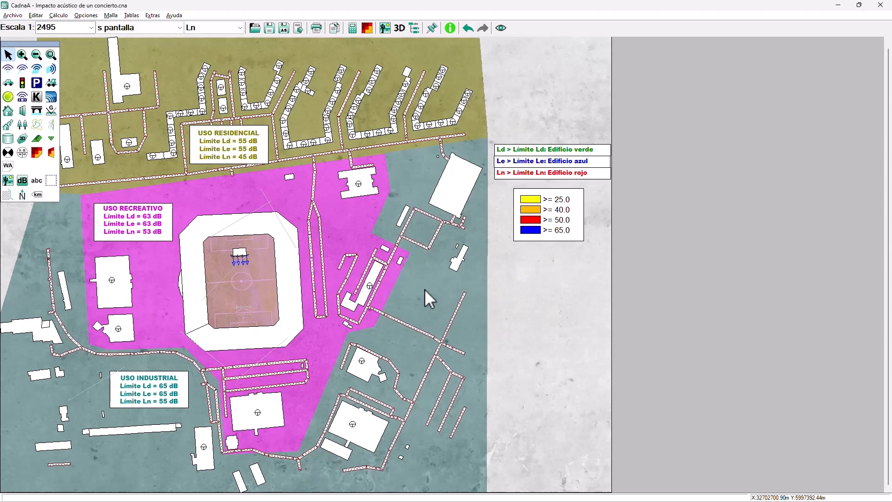
pyautogui.click(51, 152)
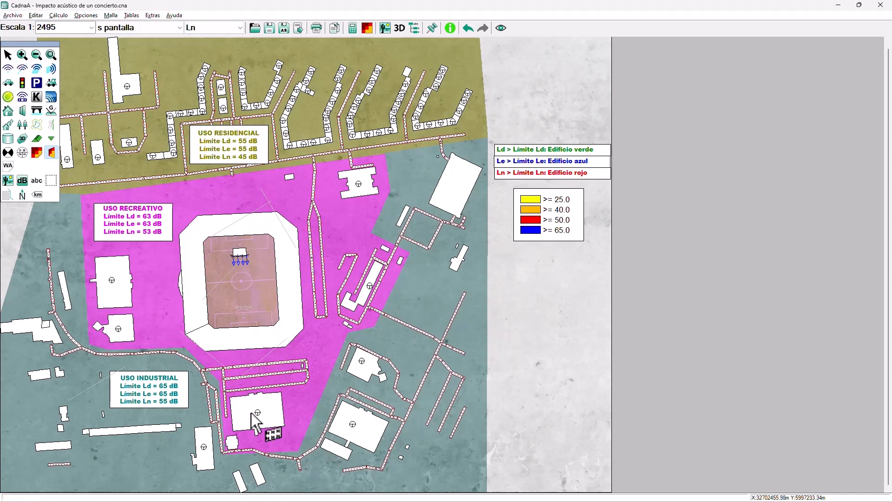
pyautogui.click(250, 472)
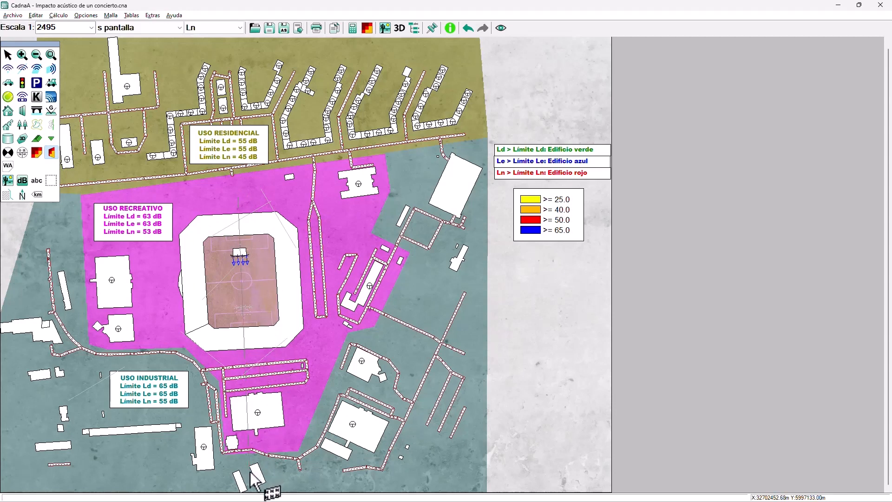
pyautogui.click(8, 54)
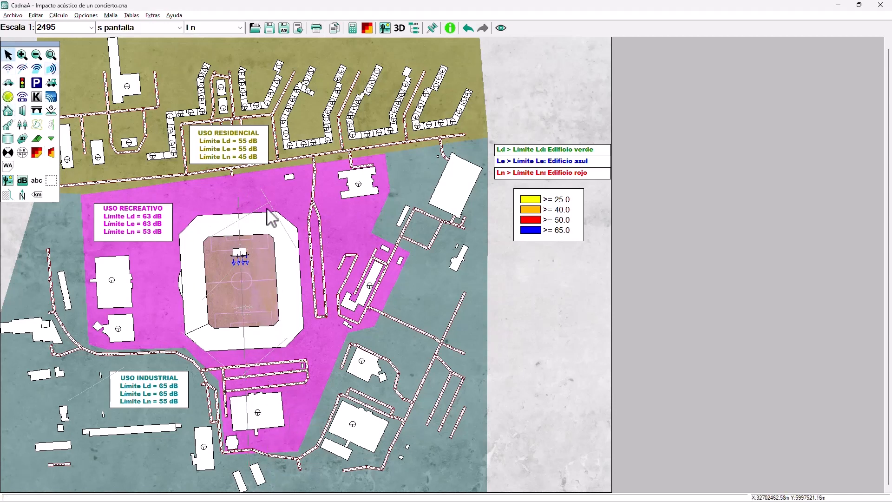
# Set the vertical grid's height to 60 m in its geometry
pyautogui.doubleClick(238, 201)
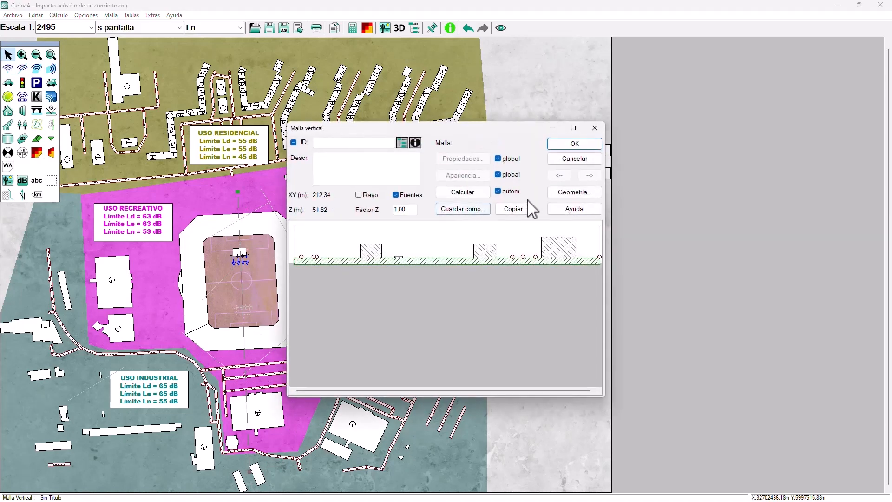
pyautogui.click(569, 192)
pyautogui.doubleClick(403, 284)
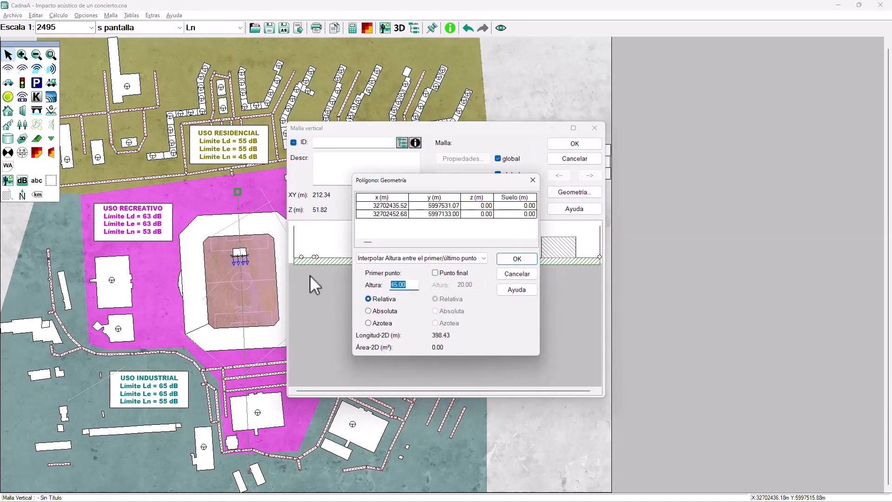
pyautogui.write('60')
pyautogui.click(516, 259)
pyautogui.click(574, 145)
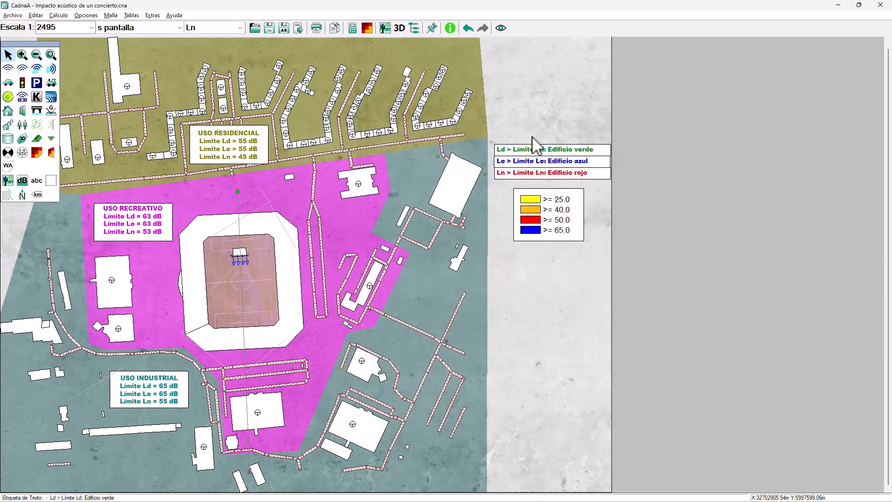
# Calculate the noise grids and receiver levels for the current variant, and examine the propagation over the barrier in 3D
pyautogui.click(367, 28)
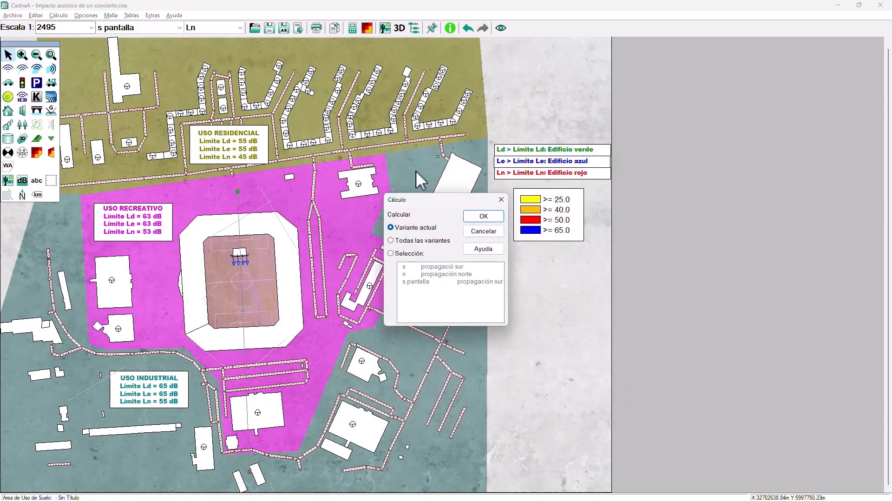
pyautogui.click(481, 216)
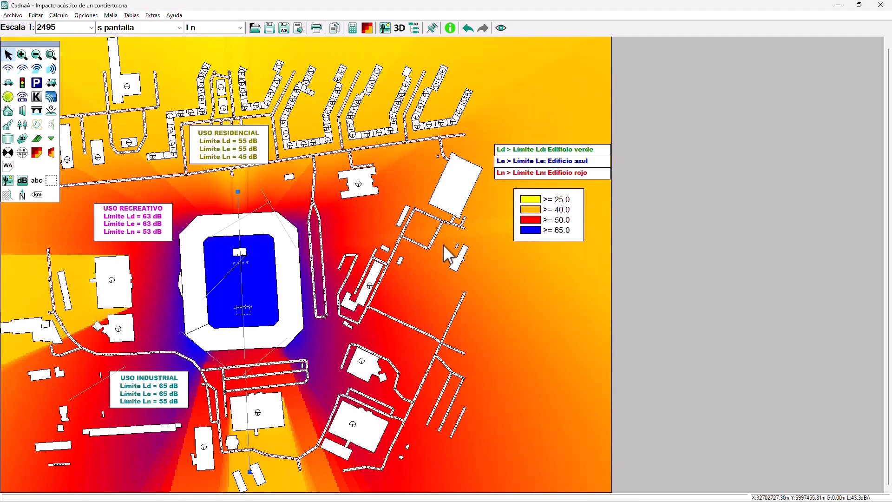
pyautogui.click(351, 29)
pyautogui.click(399, 28)
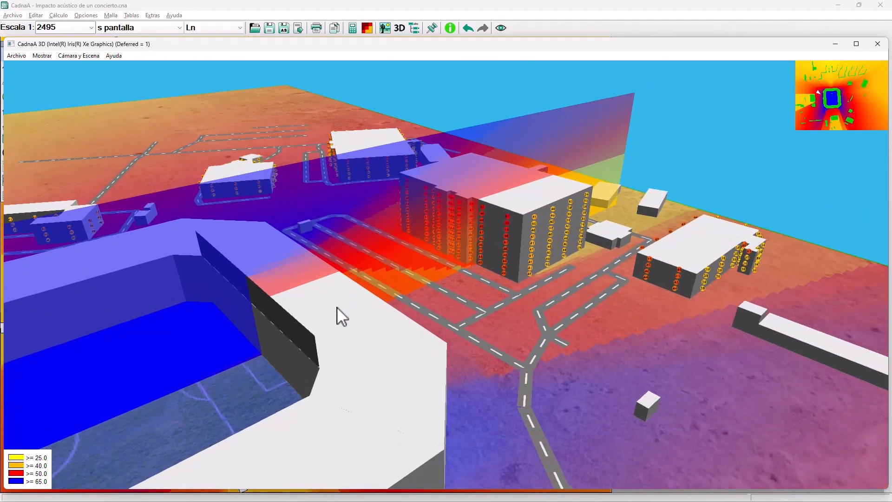
pyautogui.click(877, 44)
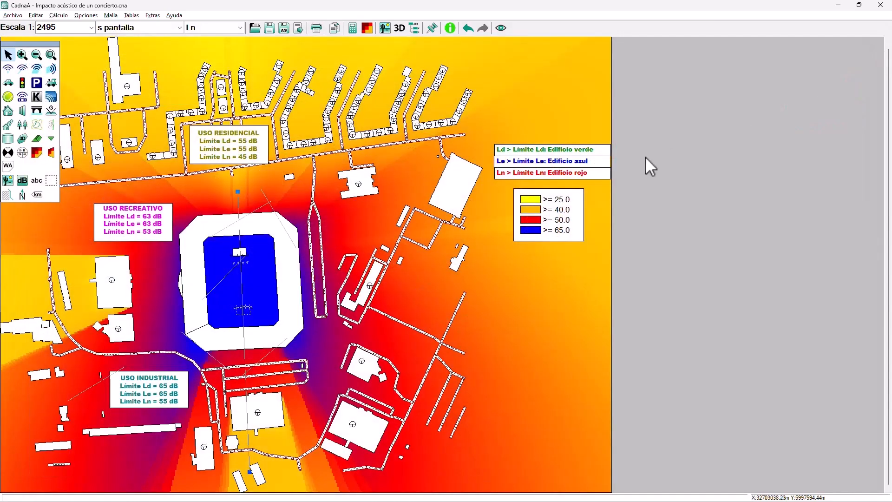